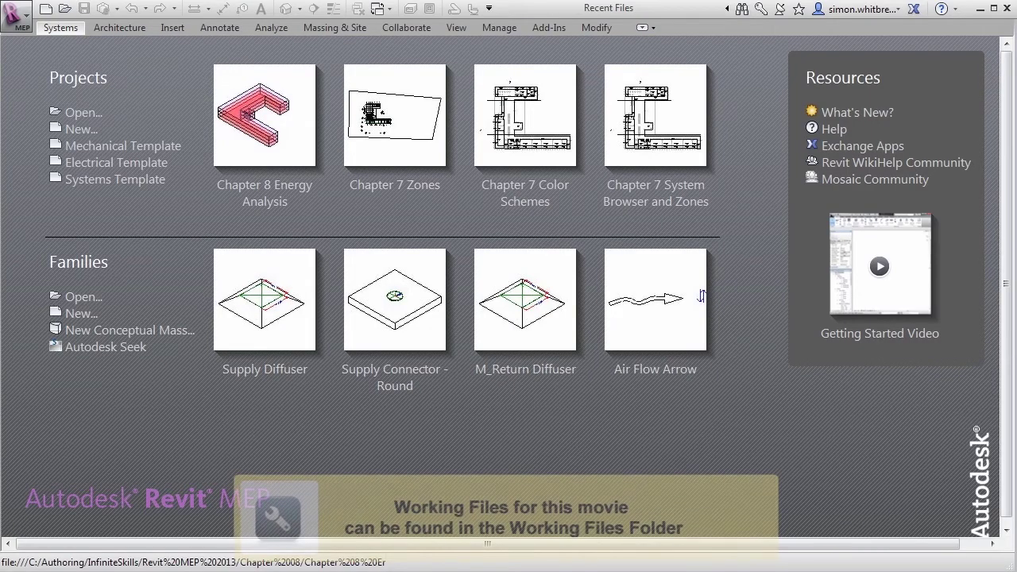
- Open Chapter 8 Energy Analysis.rvt from the Chapter 08 folder and delete its existing mass
left_click(74, 112)
left_click(211, 163)
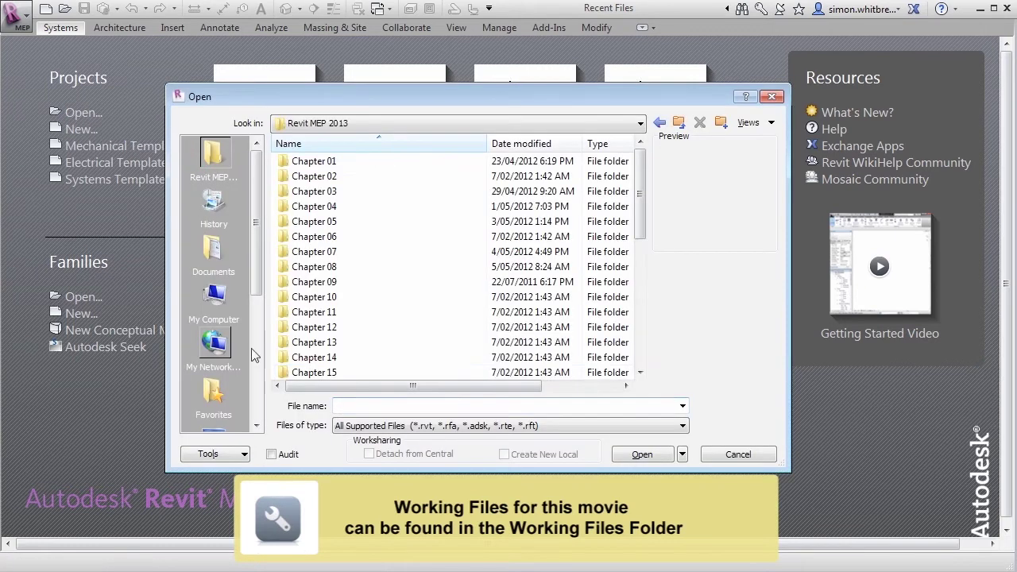
double_click(316, 268)
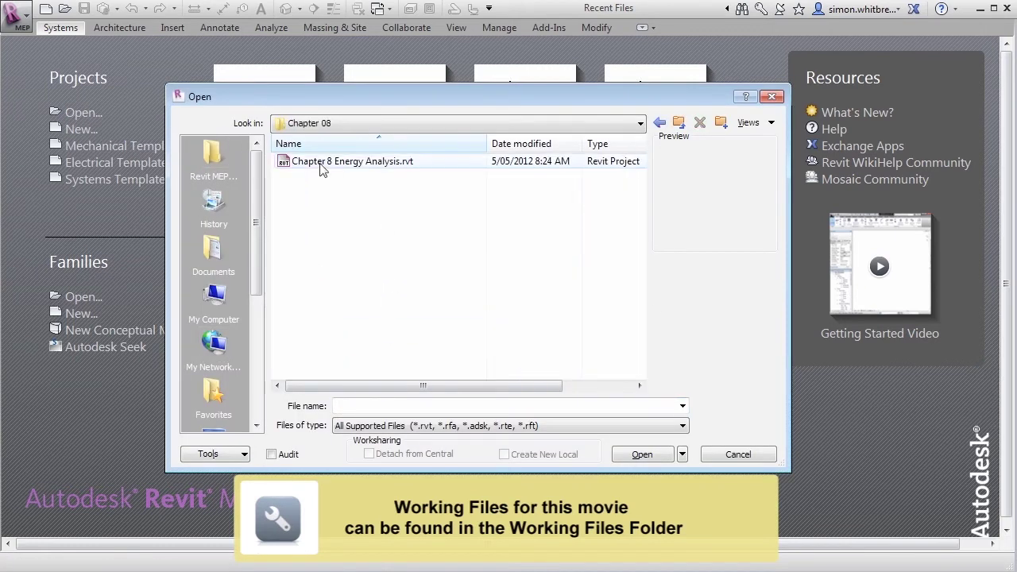
left_click(400, 168)
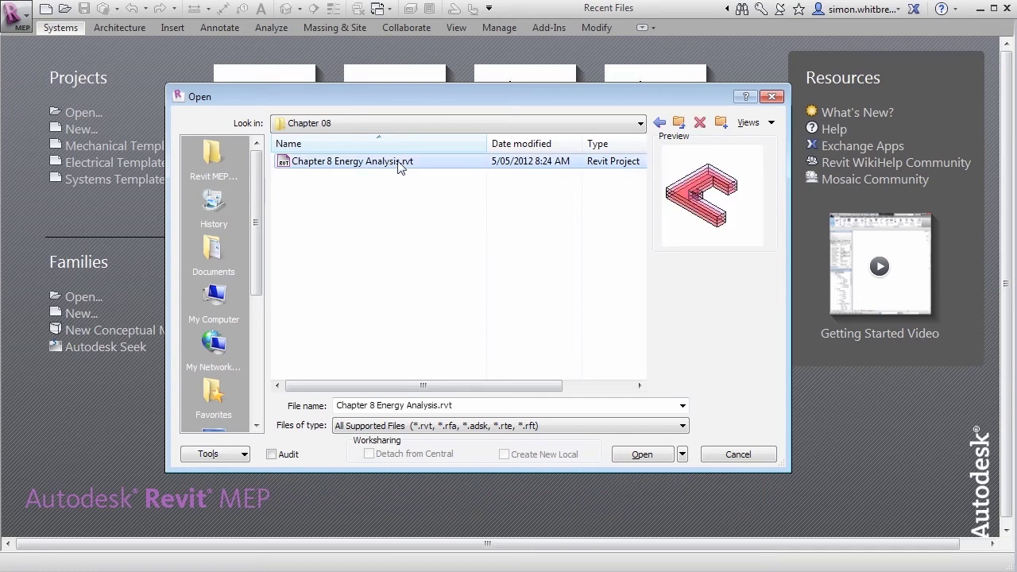
left_click(642, 455)
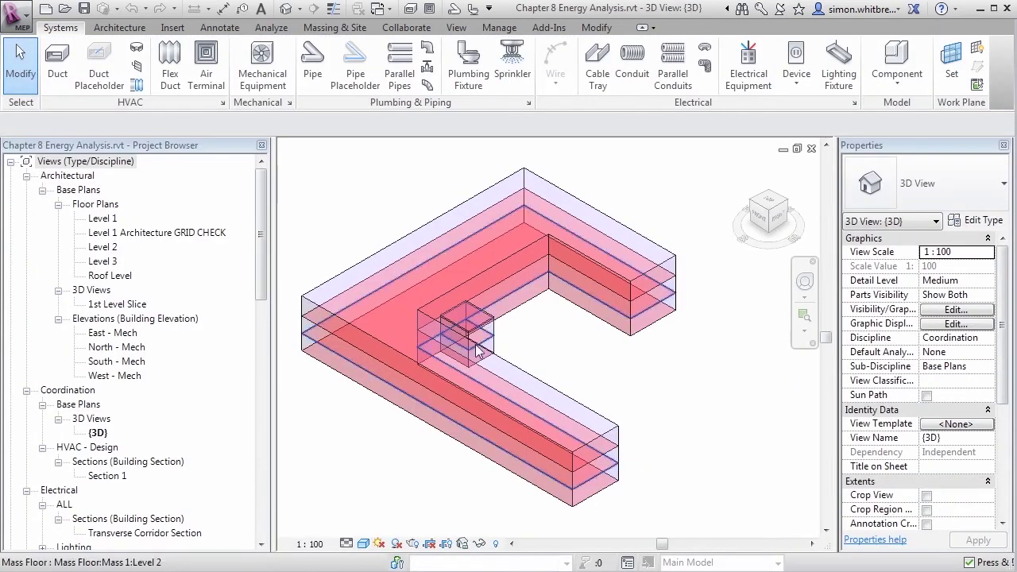
left_click(362, 332)
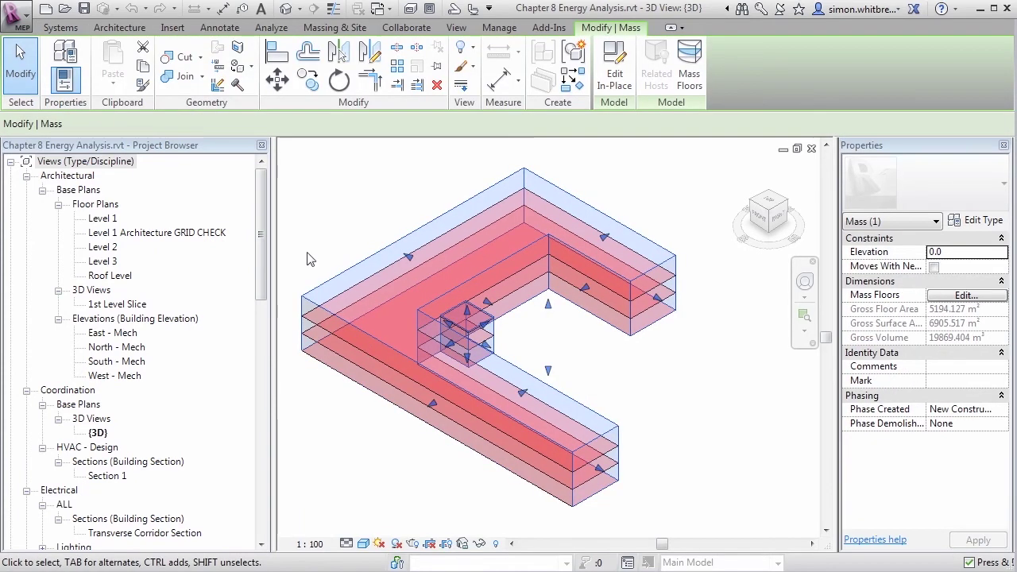
left_click(437, 86)
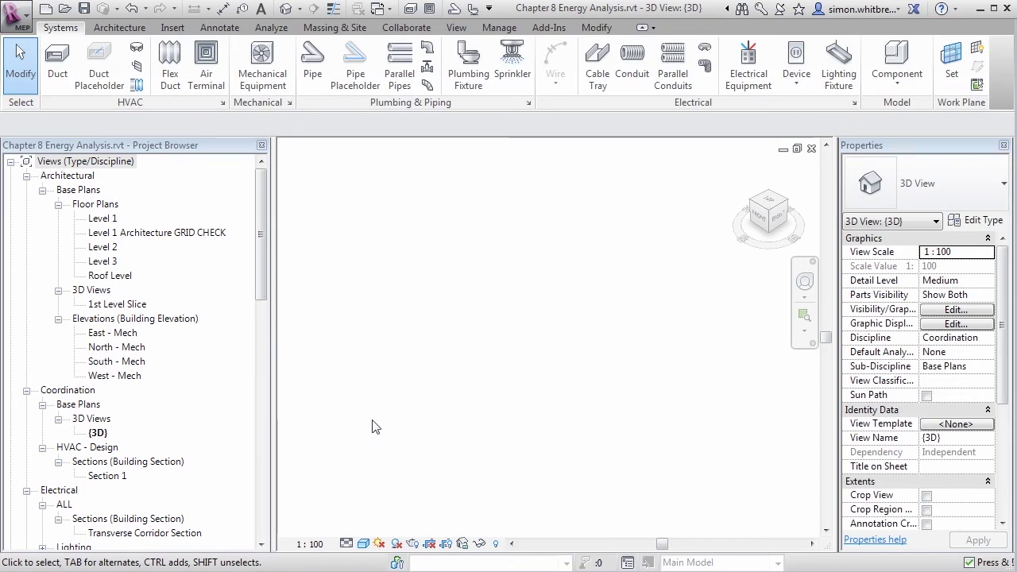
- Open the Level 1 HVAC Energy Analysis floor plan
left_click_drag(261, 237, 264, 367)
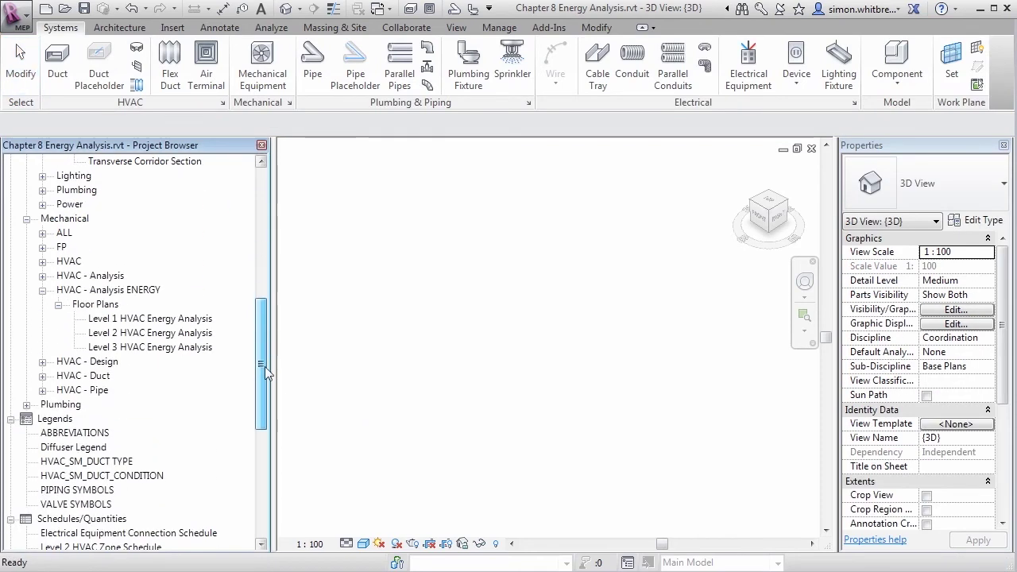
left_click(120, 318)
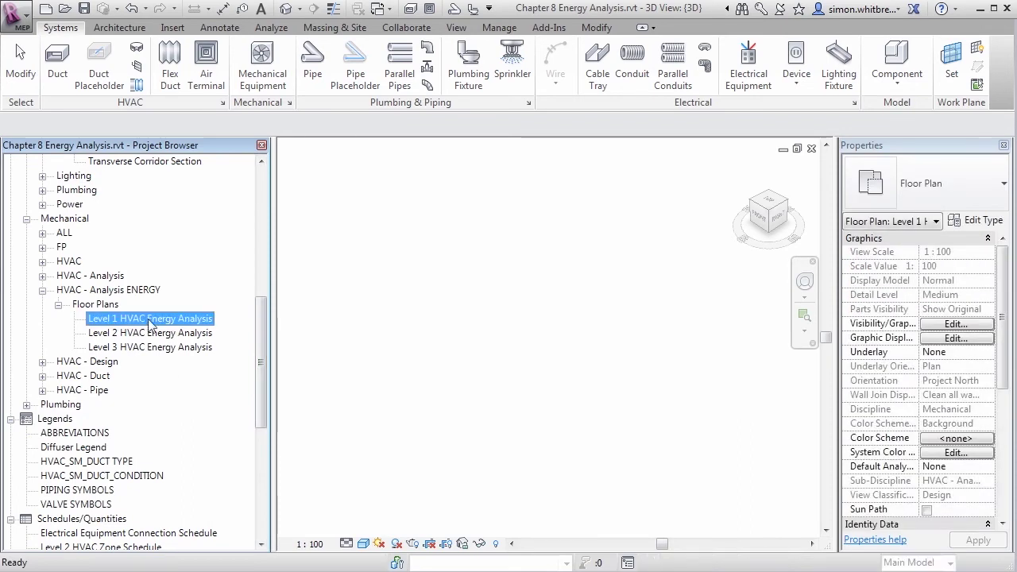
double_click(151, 319)
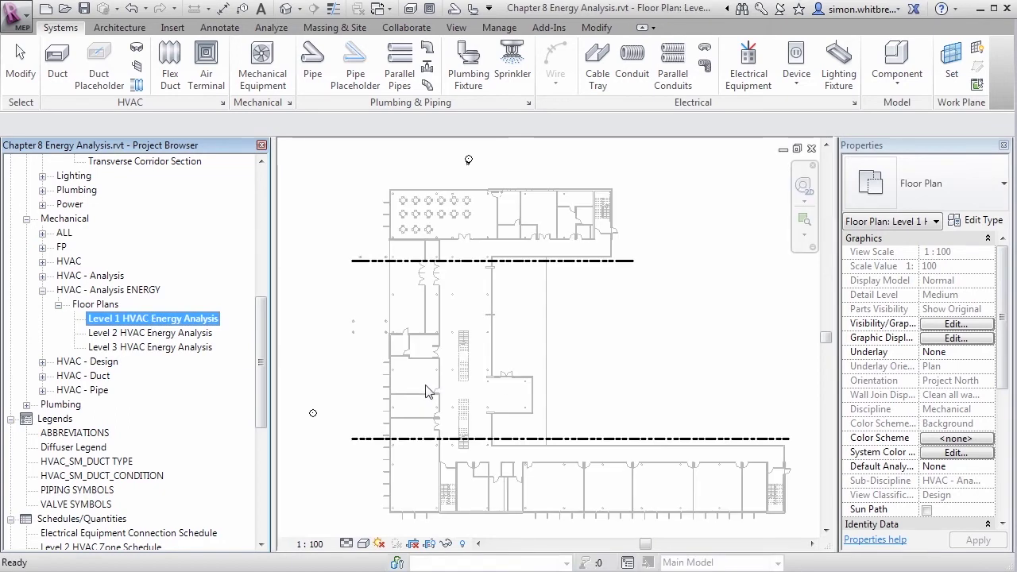
- Start a new in-place mass named Building 1, dismissing the show-mass notice
left_click(326, 28)
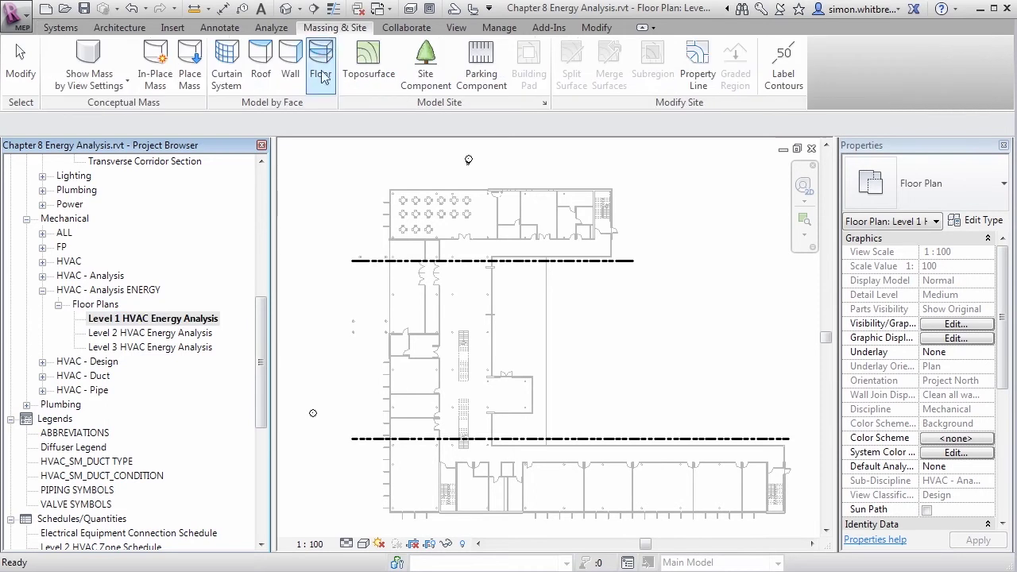
left_click(157, 62)
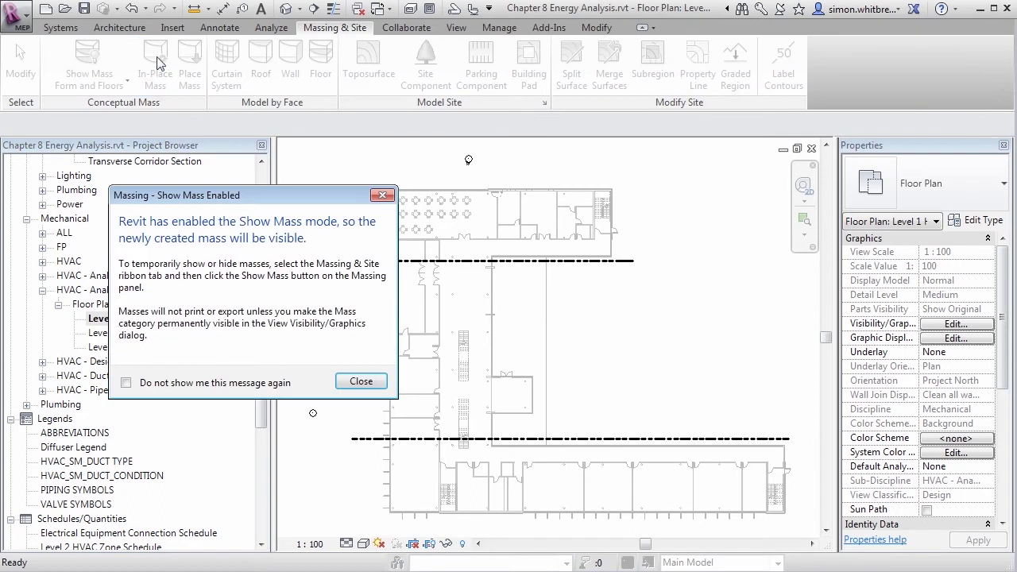
left_click_drag(147, 199, 362, 198)
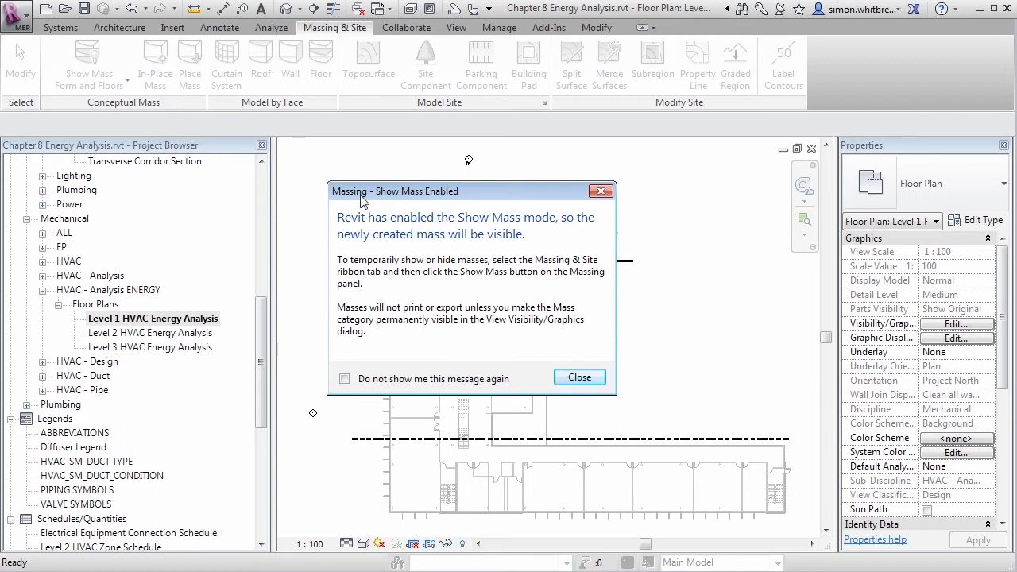
left_click(578, 379)
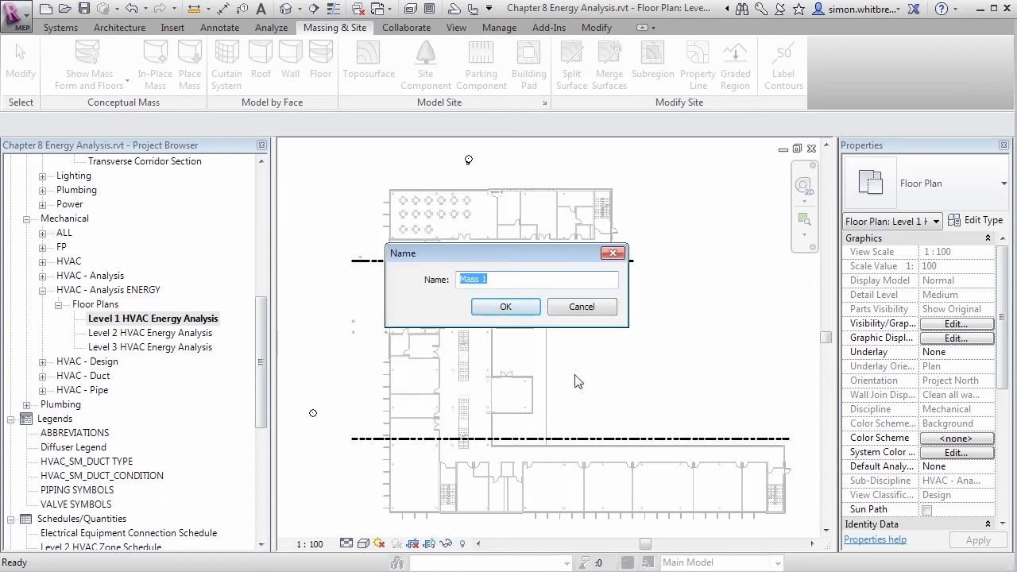
type("Building 1")
key("Return")
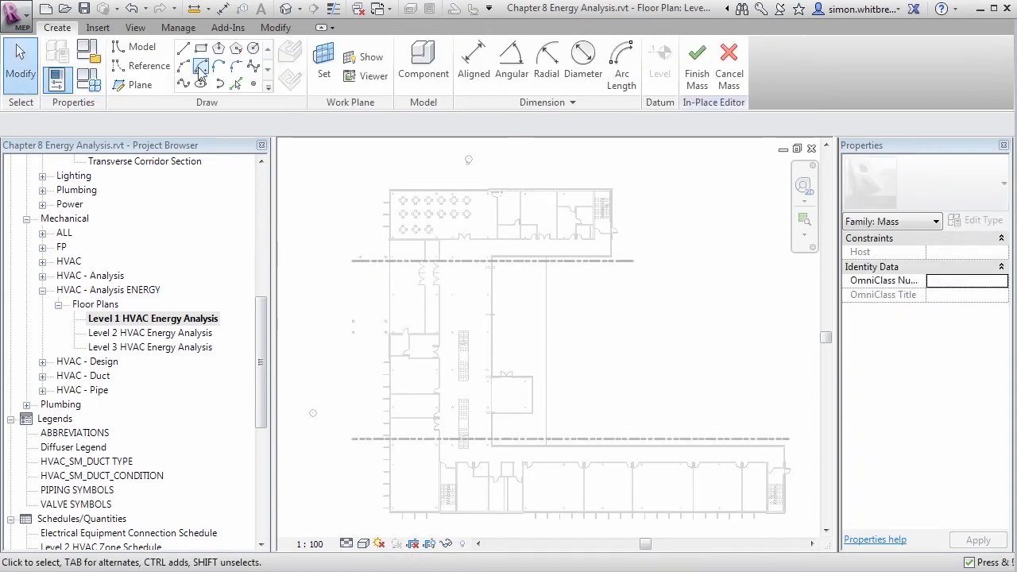
- Draw mass lines along the top wing and around the small notch
left_click(182, 49)
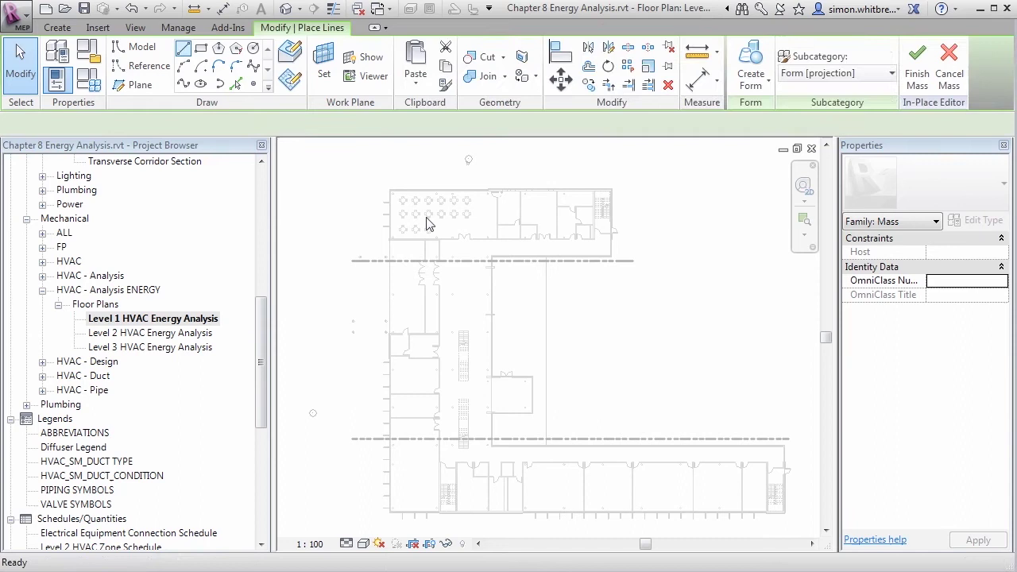
left_click(389, 189)
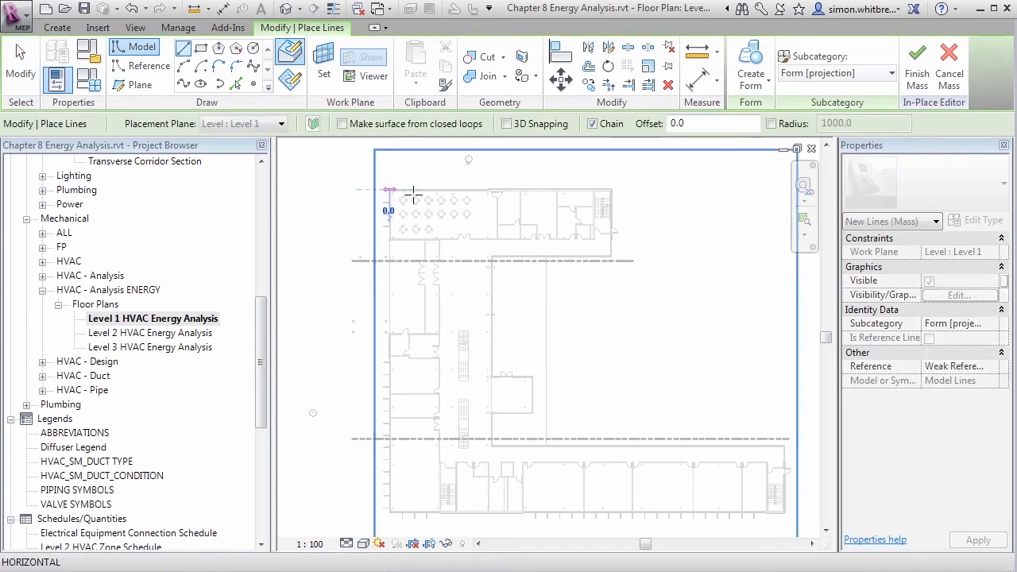
left_click(611, 189)
left_click(610, 256)
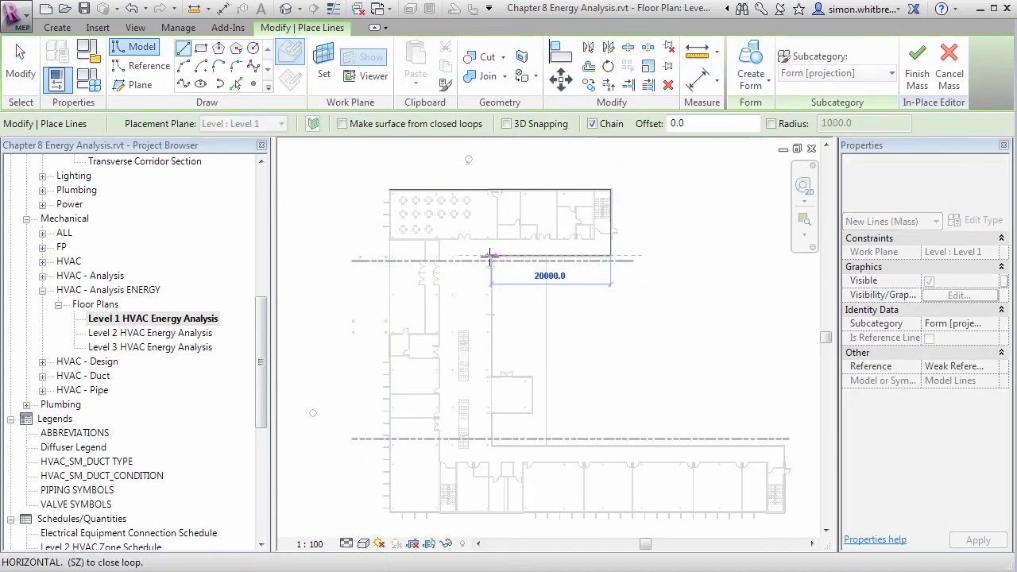
left_click(491, 257)
left_click(491, 374)
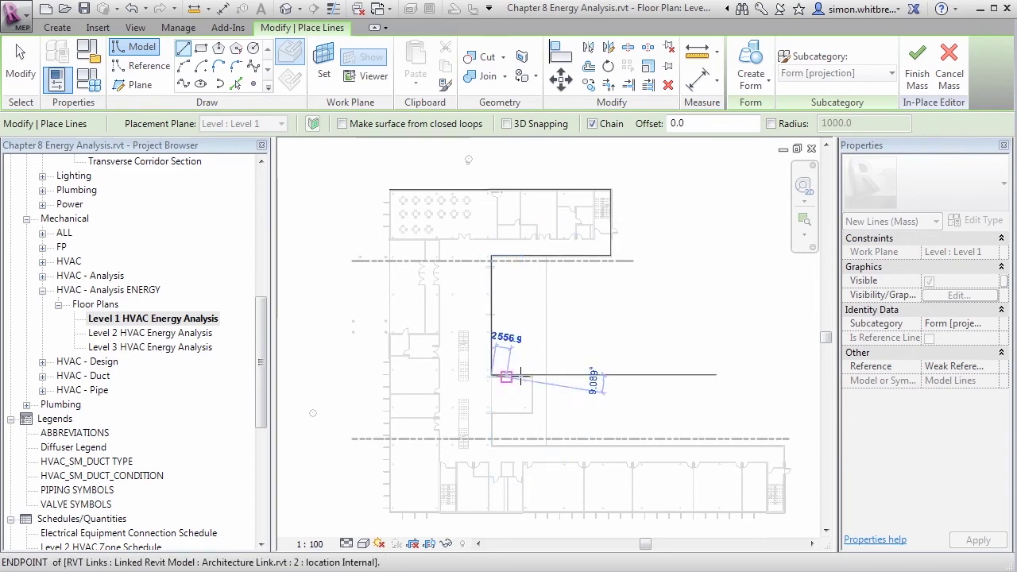
left_click(532, 374)
left_click(532, 412)
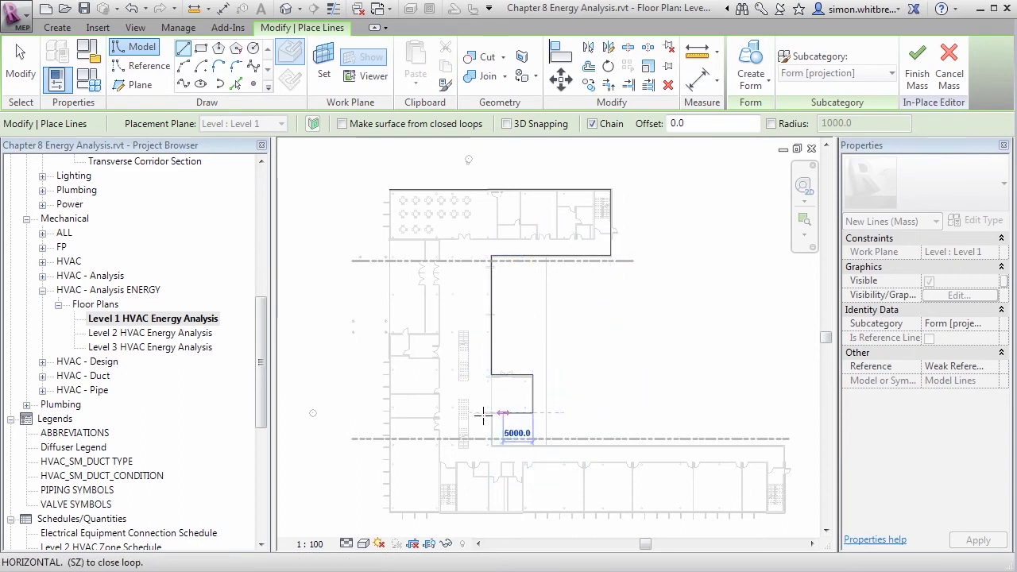
left_click(491, 412)
- Continue the outline along the bottom wing, close it at the start corner, and exit drawing
left_click(491, 447)
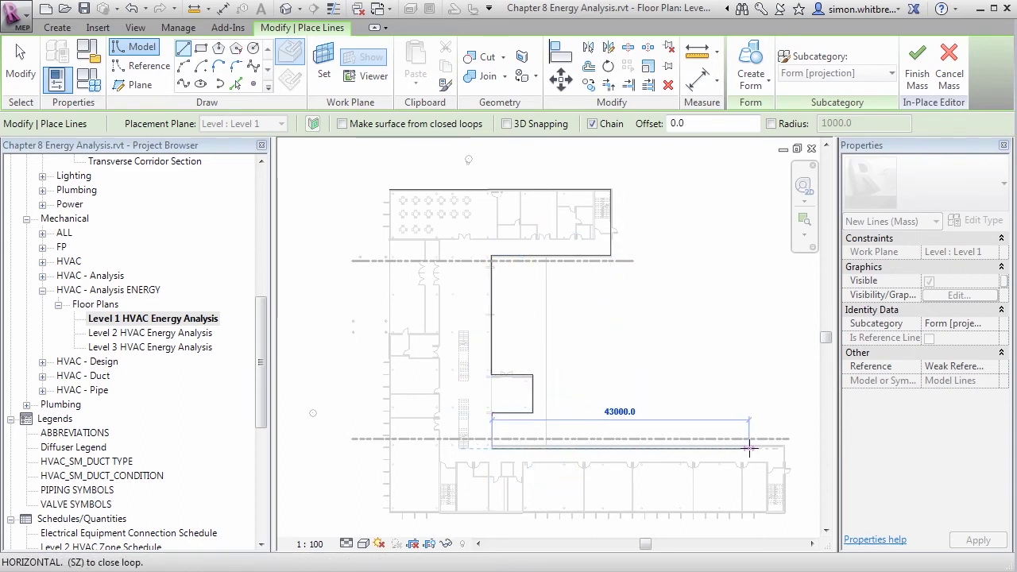
left_click(785, 448)
left_click(785, 514)
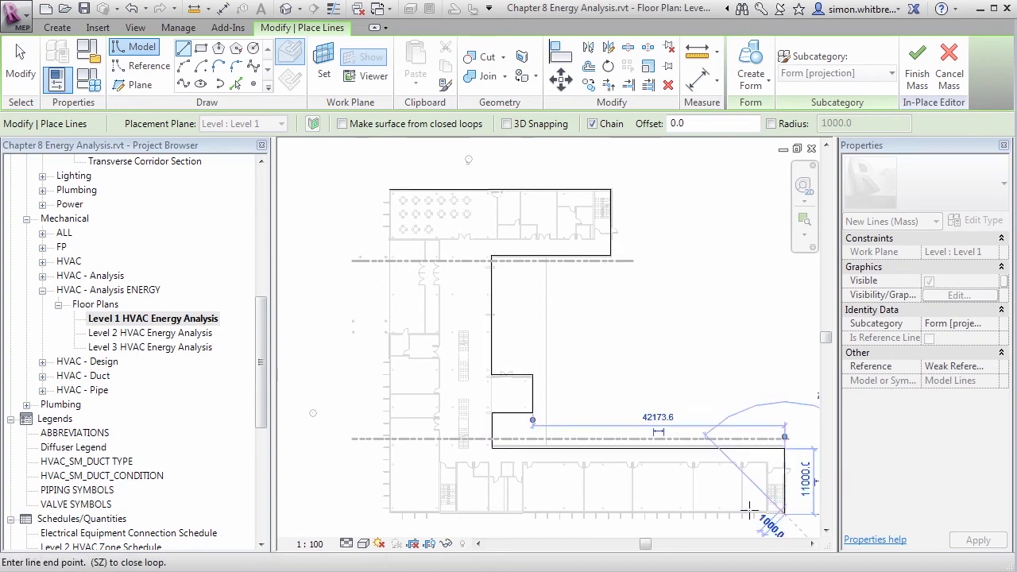
left_click(389, 514)
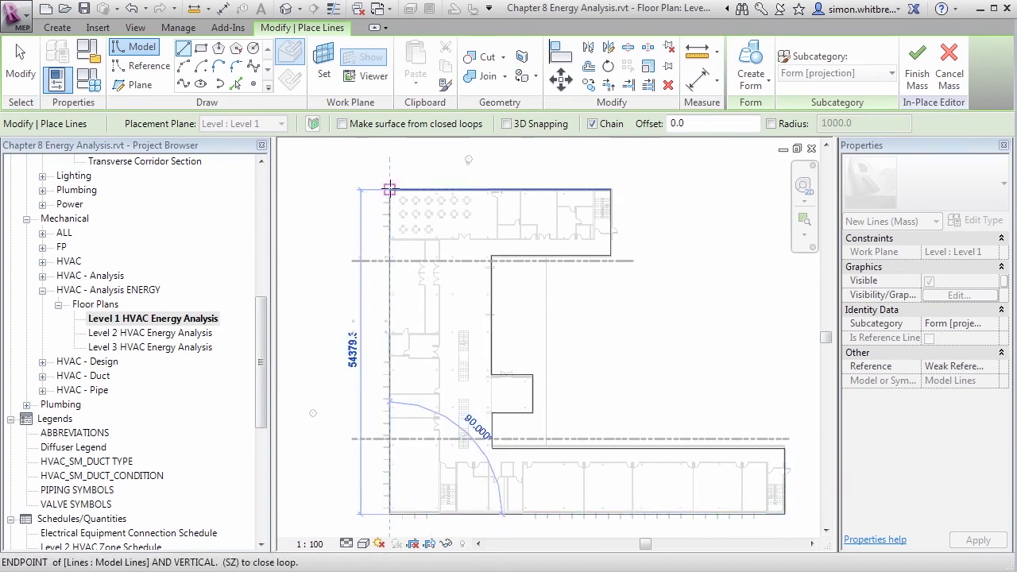
left_click(389, 189)
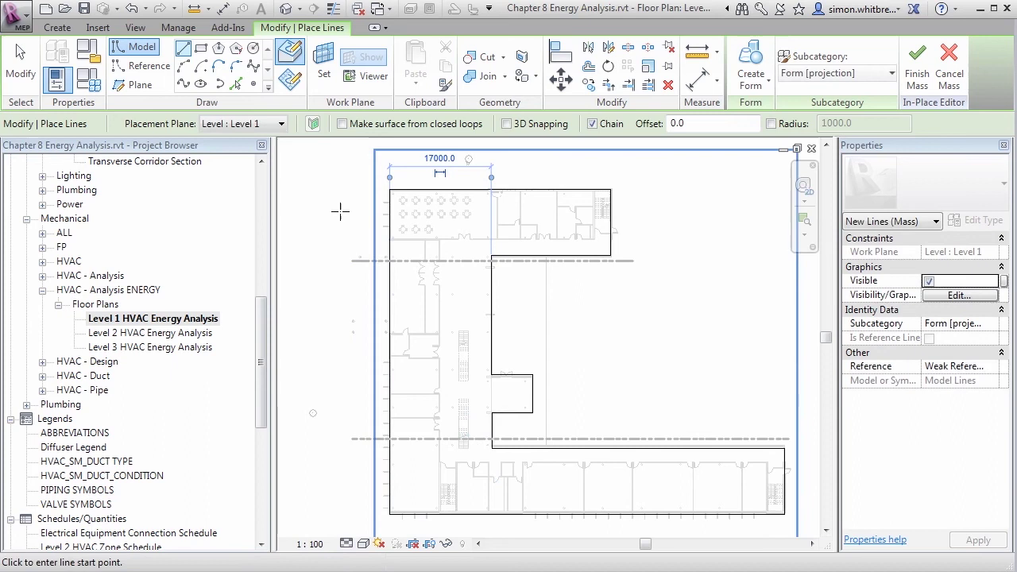
left_click(21, 70)
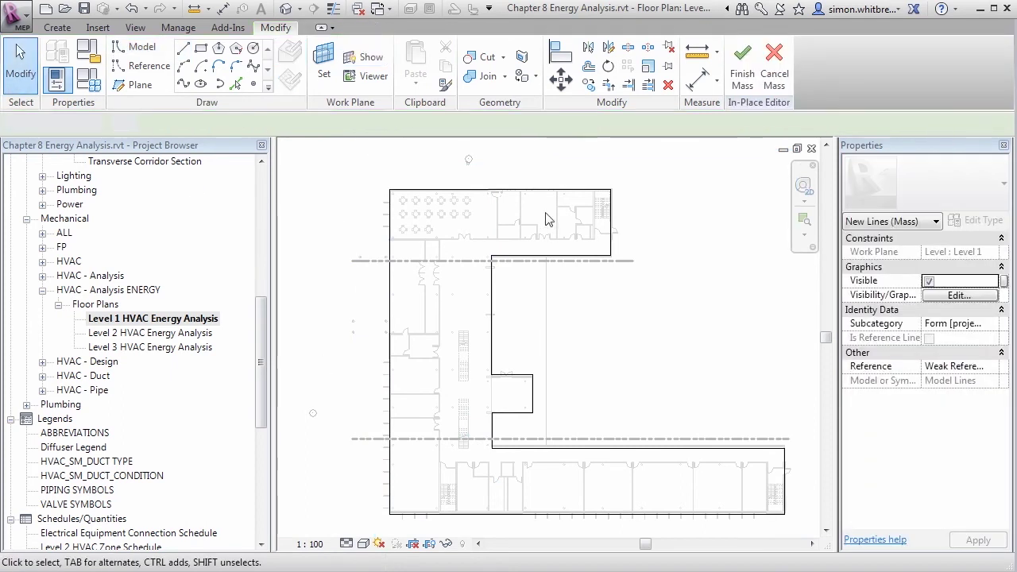
key("Tab")
- Extrude the 12-line outline into a solid form and select it in the default 3D view
left_click(538, 198)
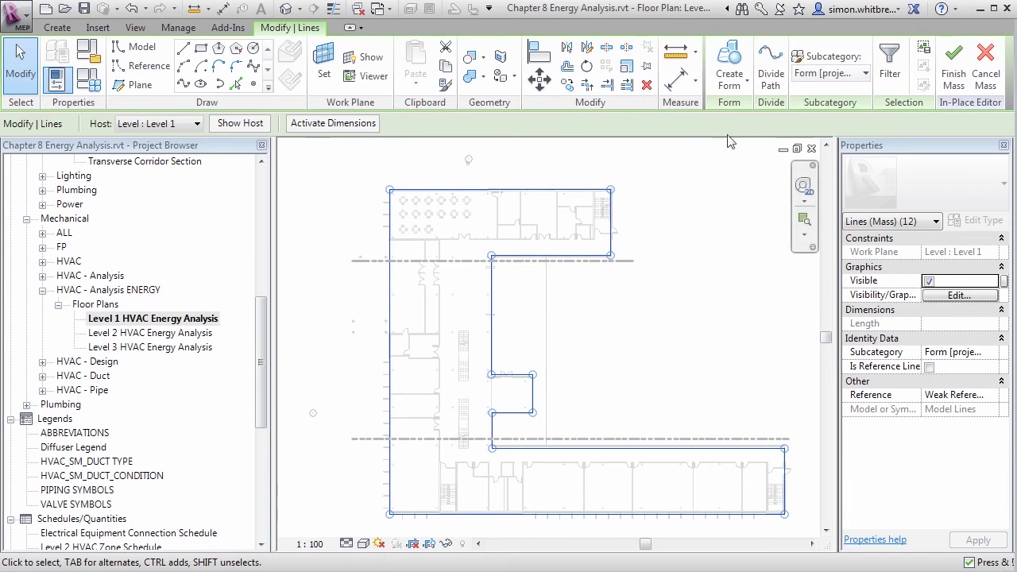
left_click(727, 64)
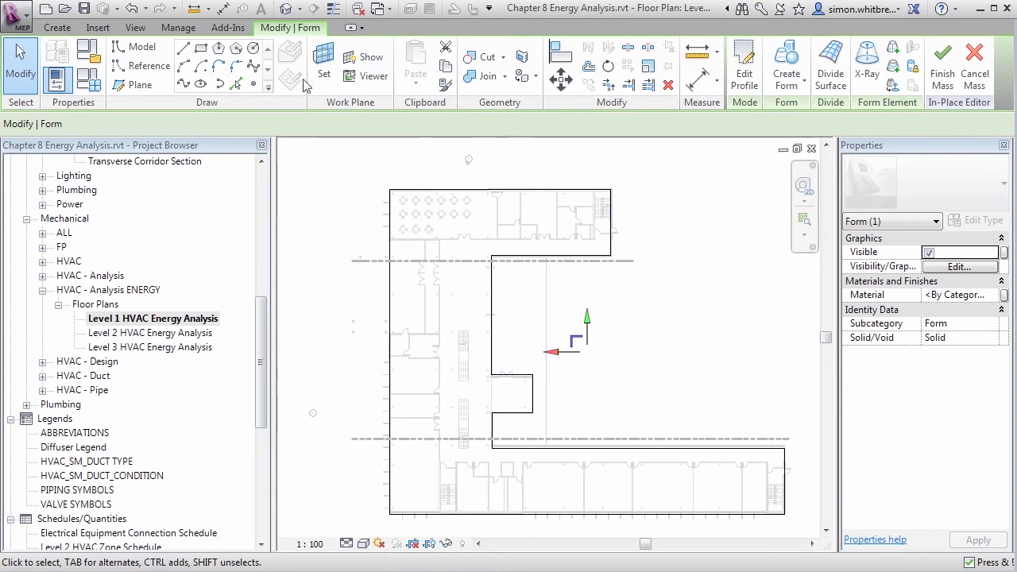
left_click(286, 8)
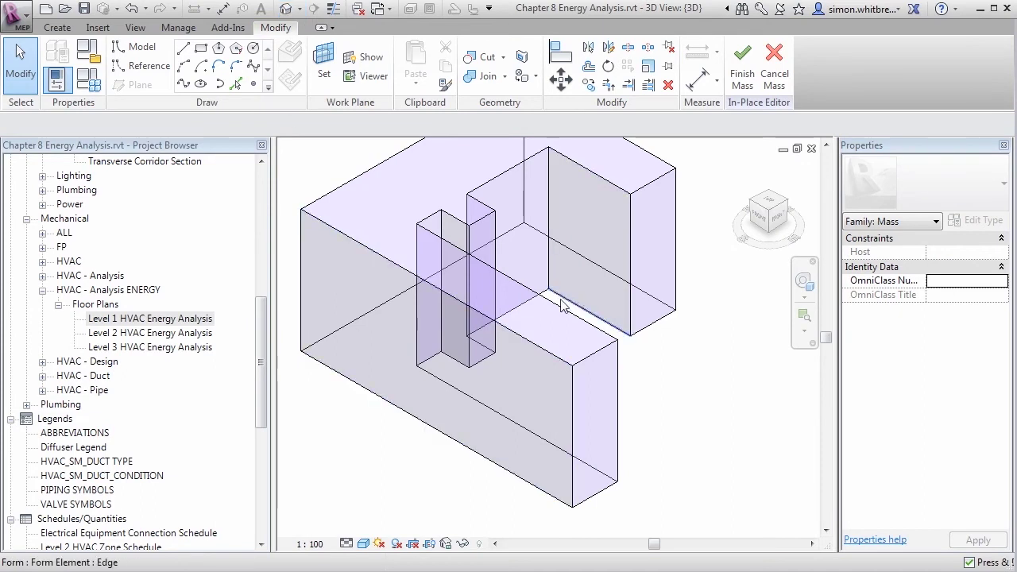
middle_click_drag(560, 305, 718, 404)
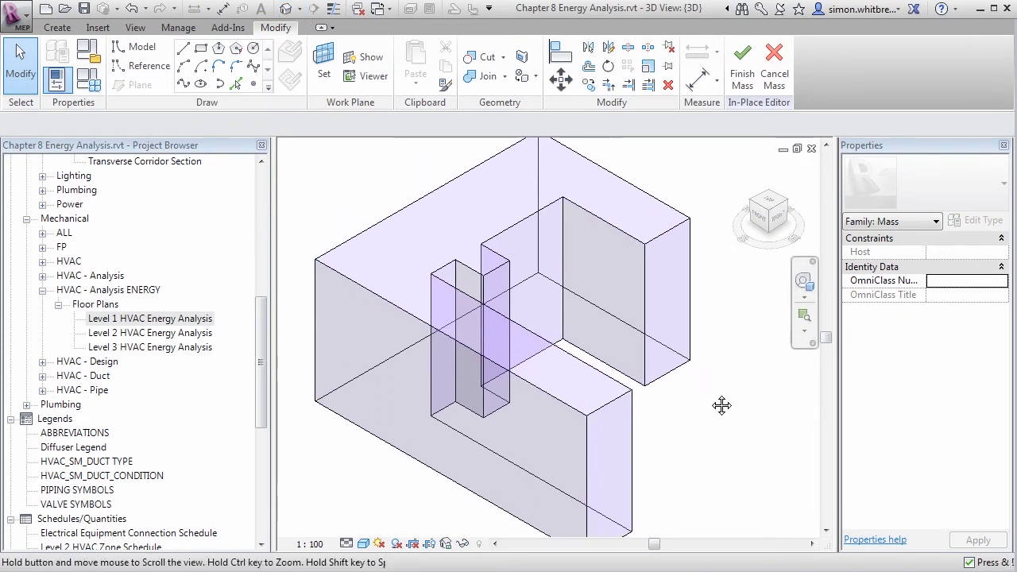
left_click(365, 259)
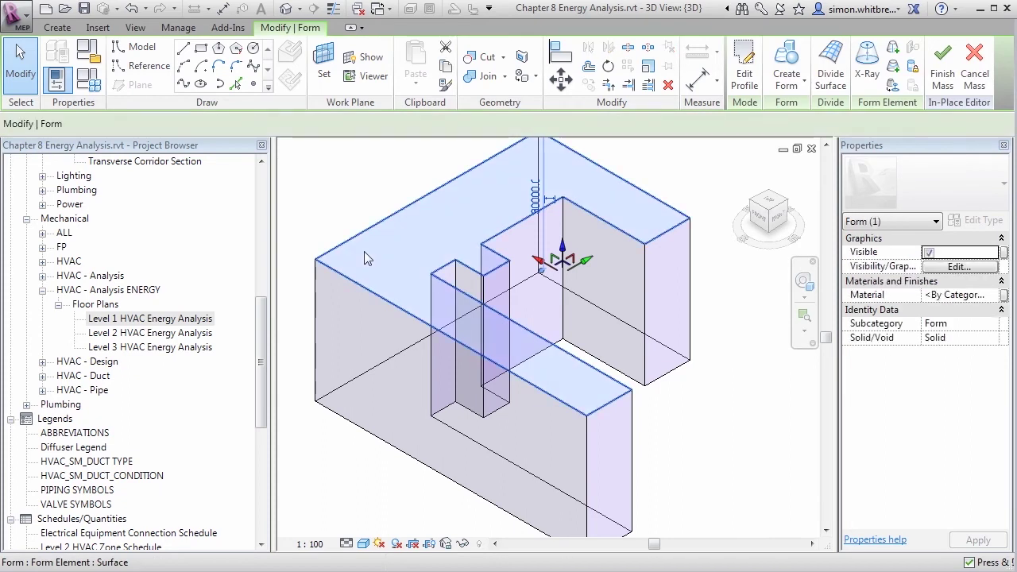
- Turn on Architecture Link.rvt under Revit Links in the 3D view's Visibility/Graphics
left_click(135, 27)
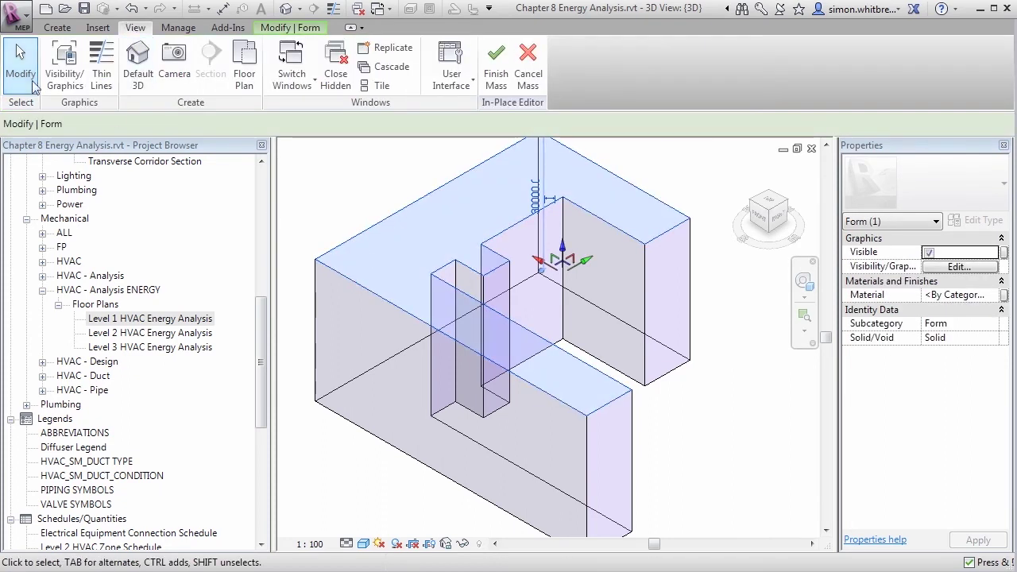
left_click(58, 70)
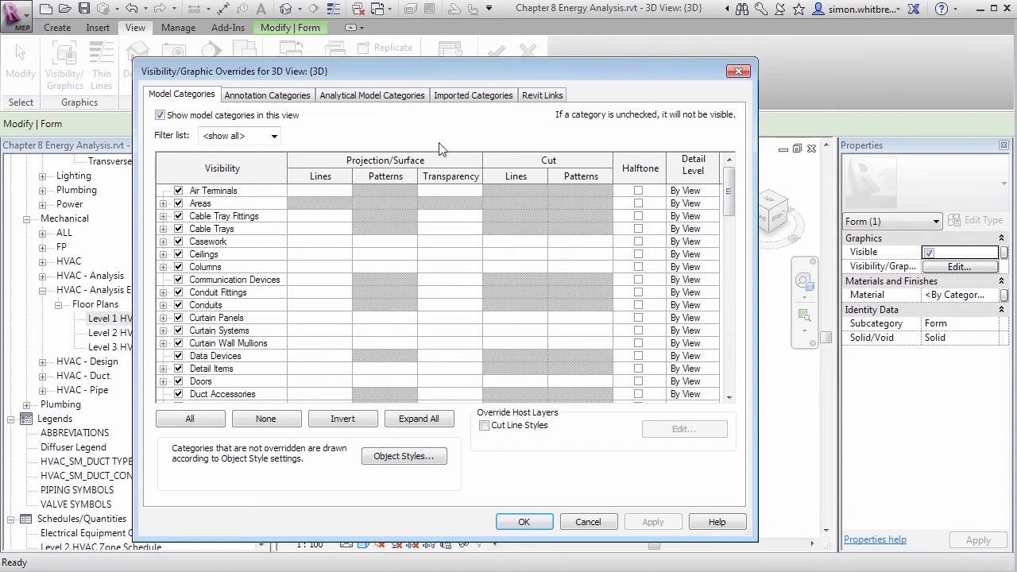
left_click(540, 96)
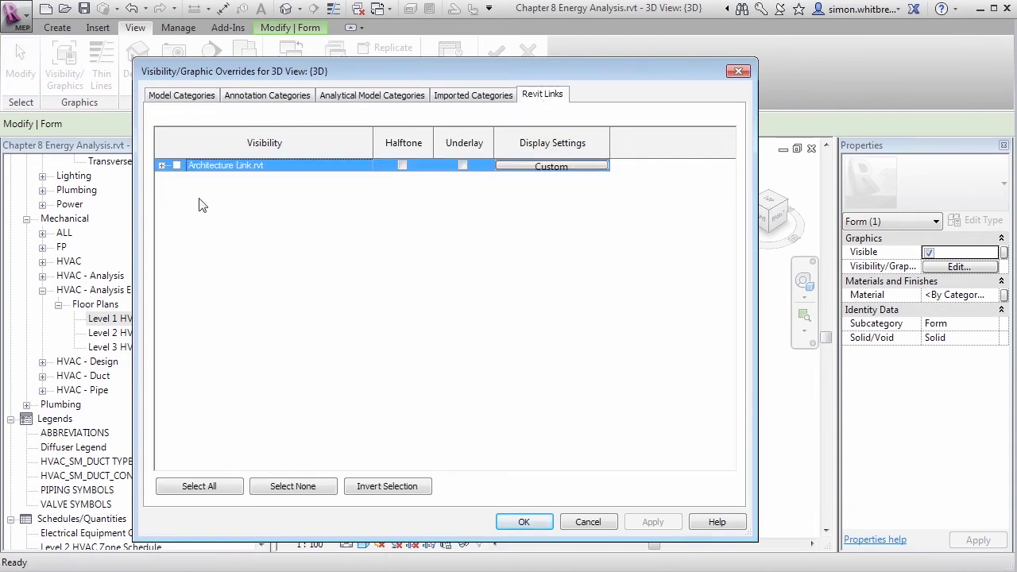
left_click(177, 167)
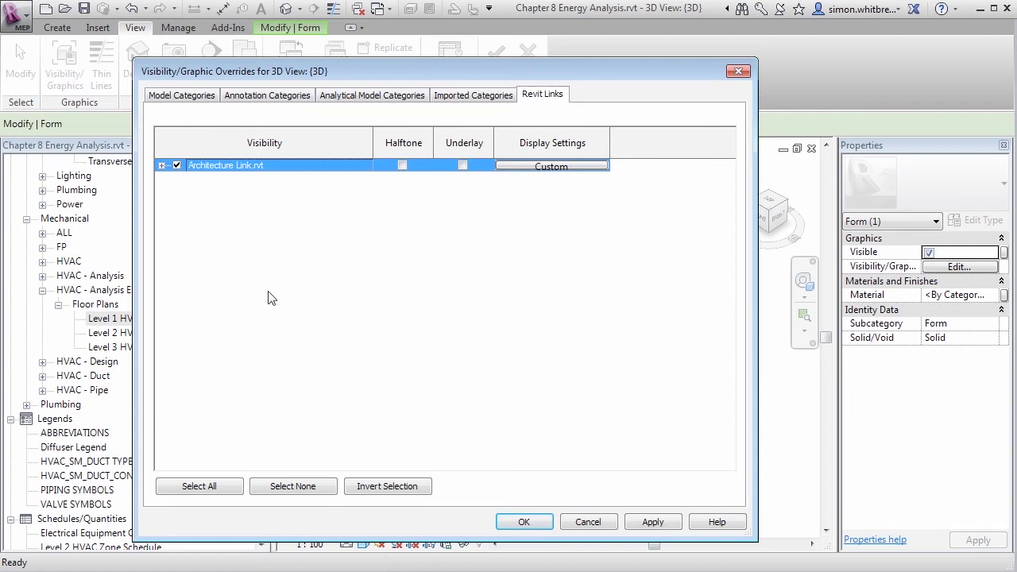
left_click(525, 522)
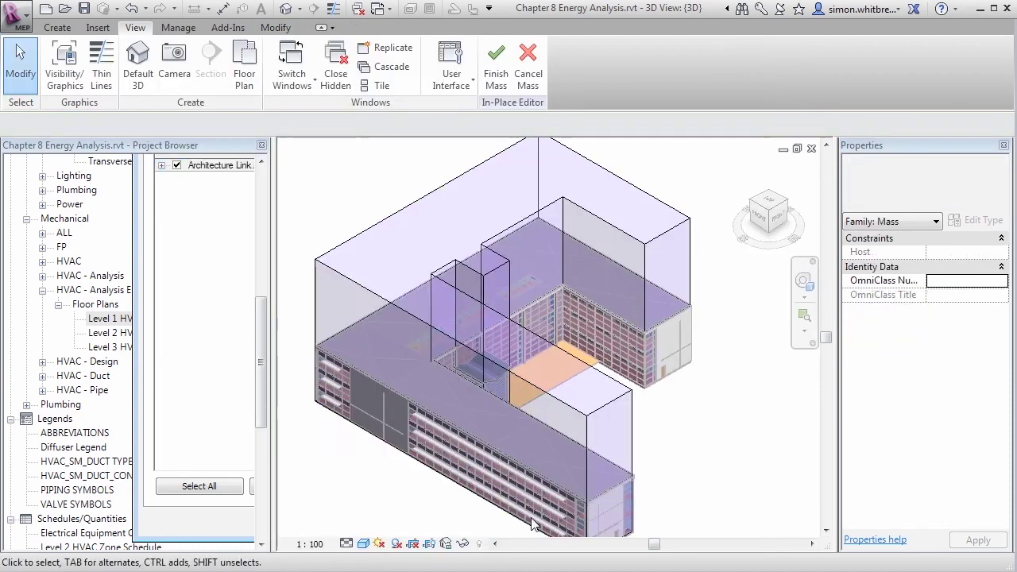
- From the right-side view, drag the form's top face up to the linked roofline and finish the mass
left_click(408, 248)
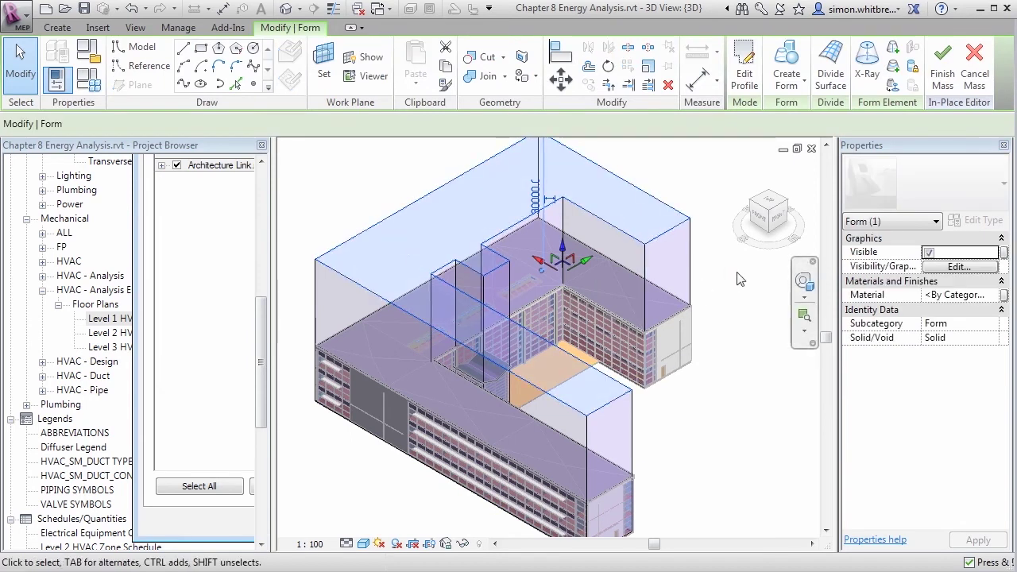
left_click(777, 220)
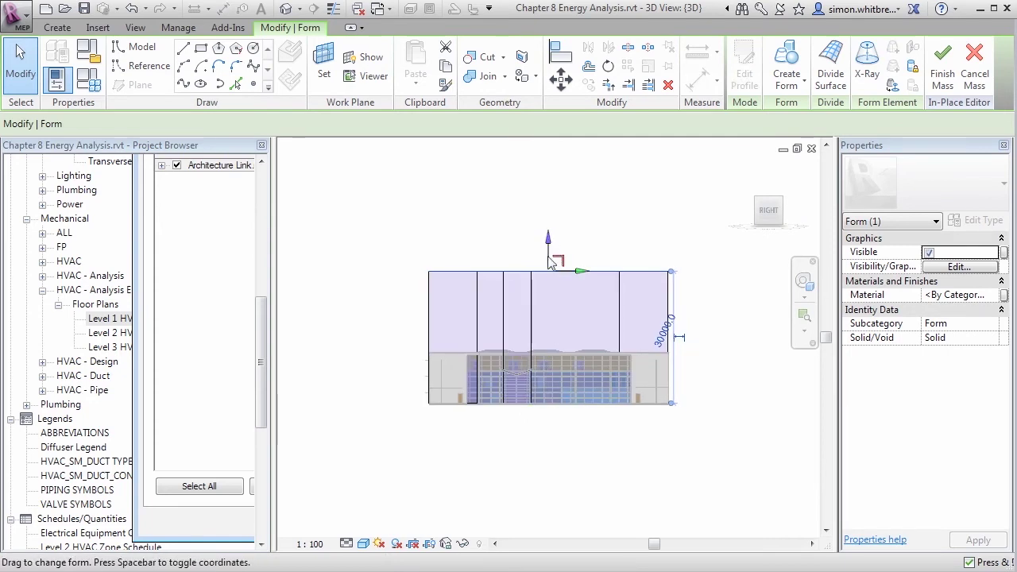
left_click(549, 333)
scroll(547, 381, "up", 5)
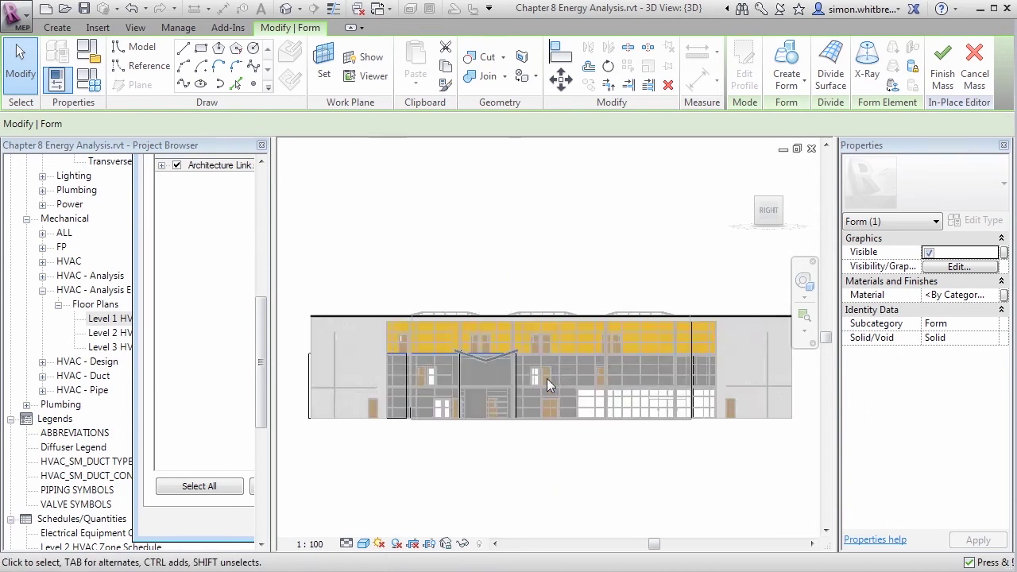
left_click_drag(556, 290, 554, 284)
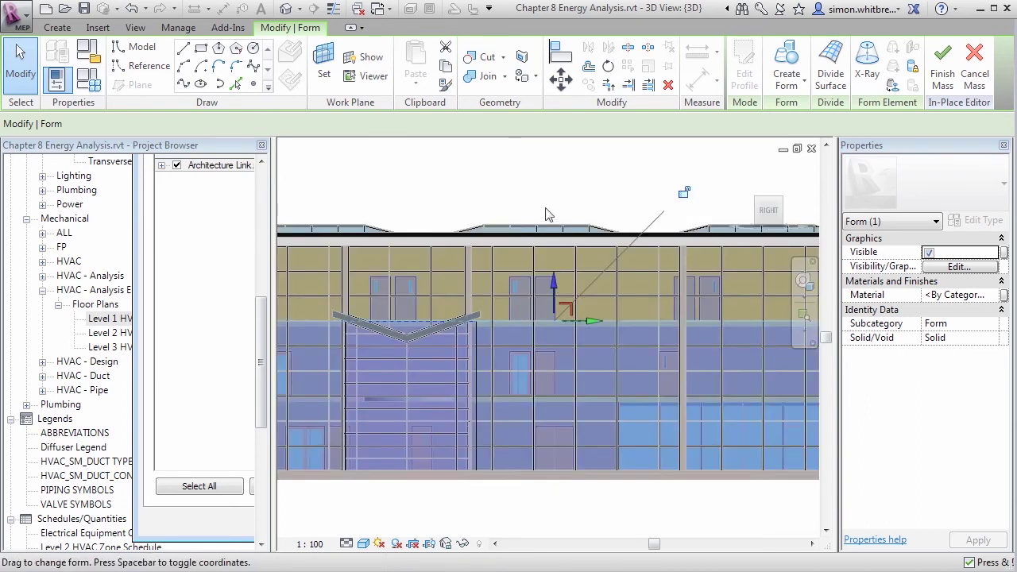
left_click_drag(545, 215, 545, 211)
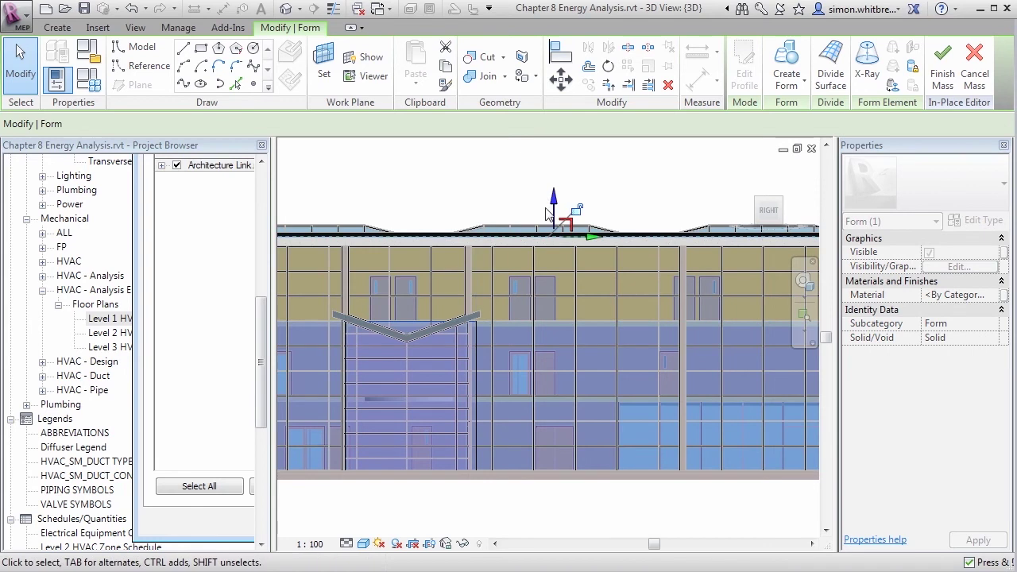
left_click(946, 83)
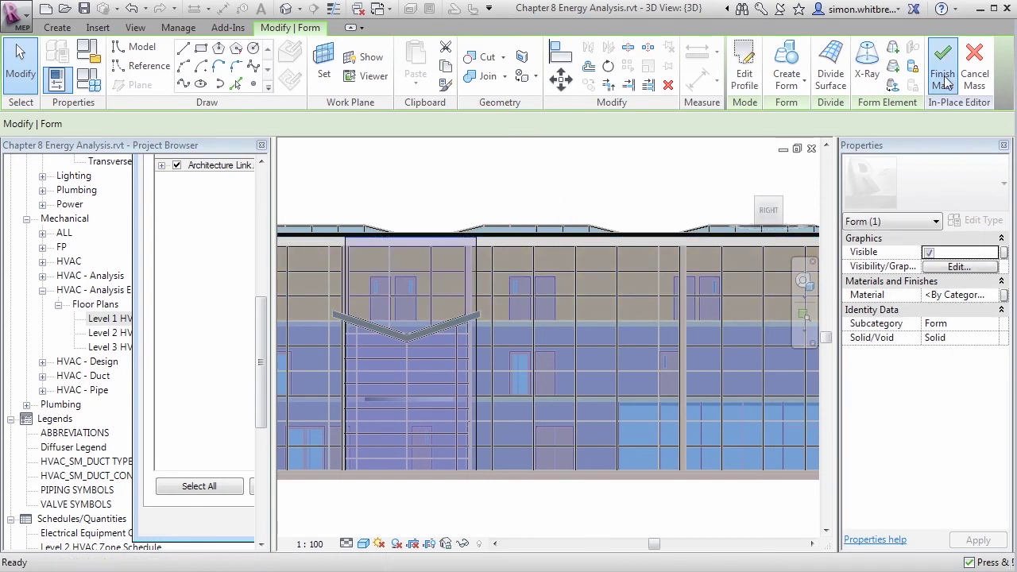
- Return to the home 3D view and uncheck Architecture Link.rvt in Visibility/Graphics
left_click(757, 206)
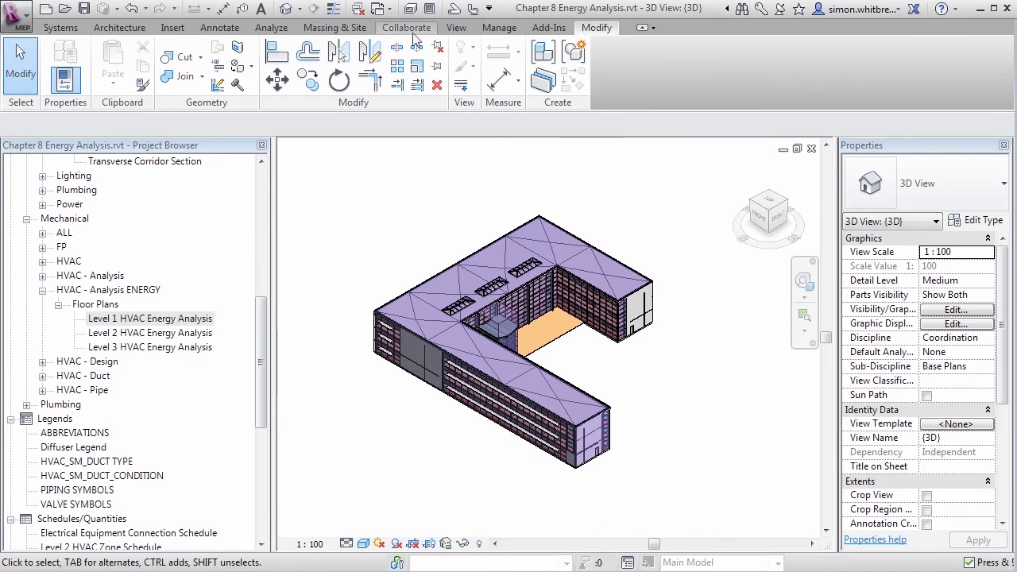
left_click(455, 32)
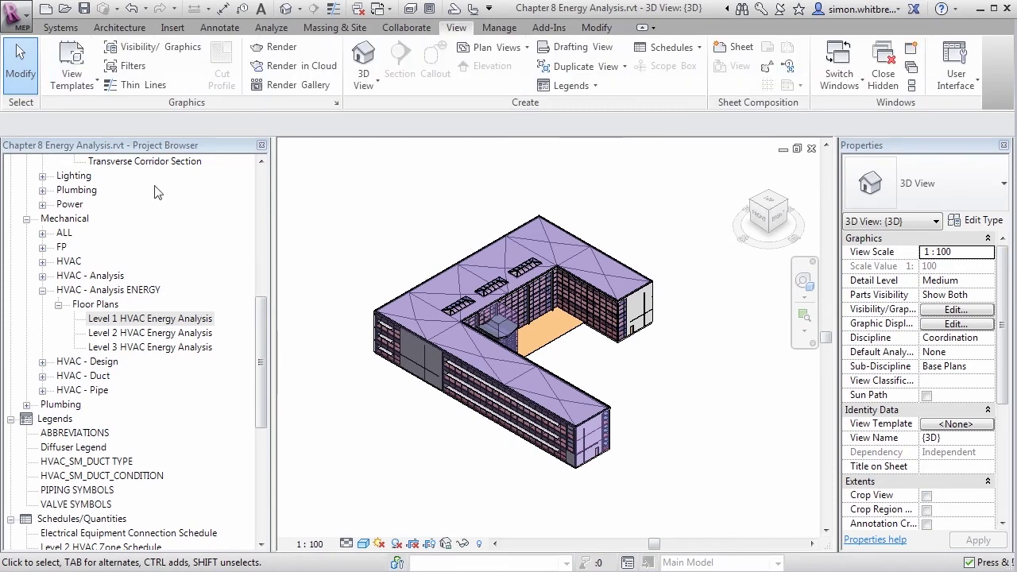
left_click(114, 49)
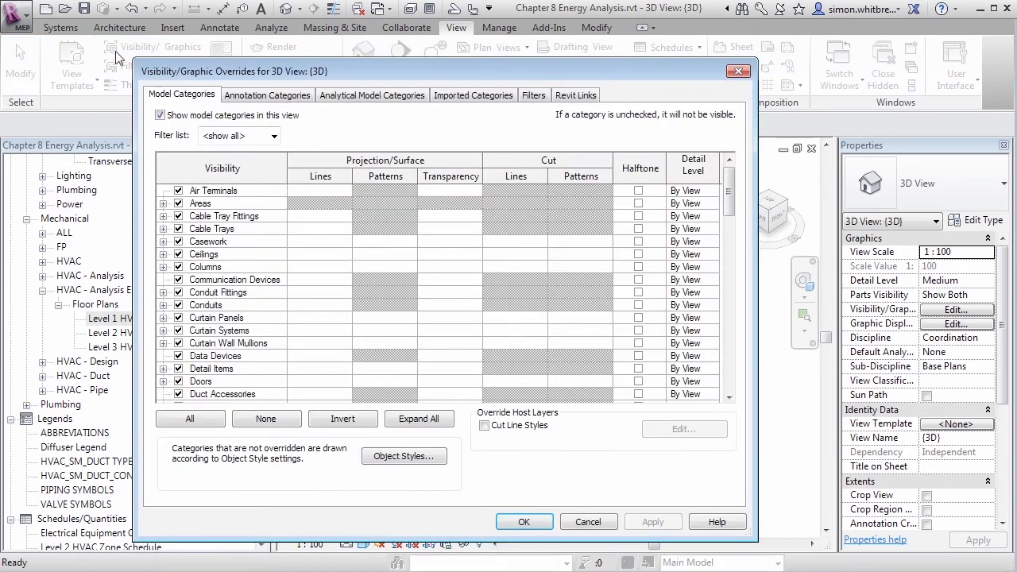
left_click(575, 93)
left_click(176, 165)
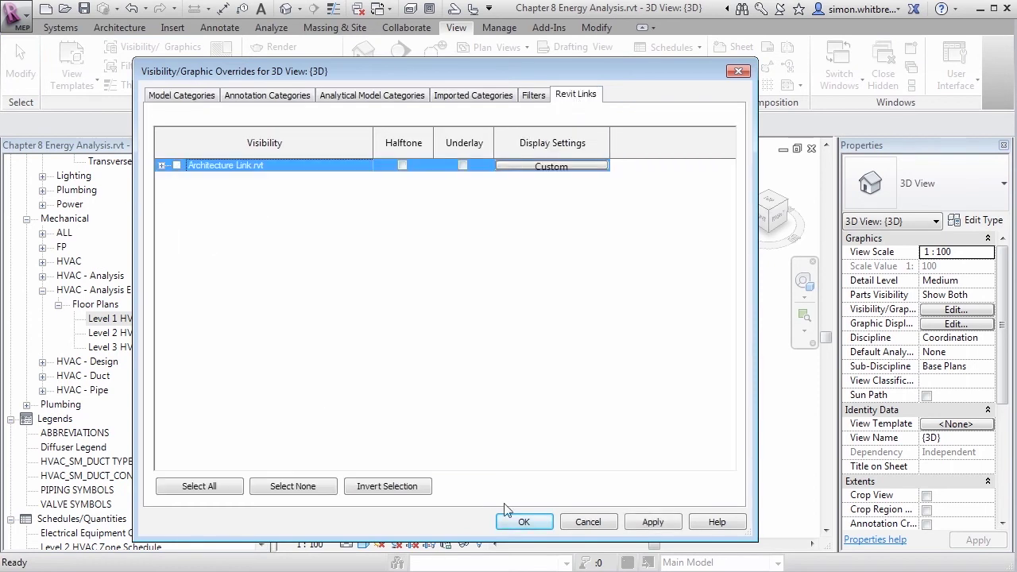
left_click(523, 522)
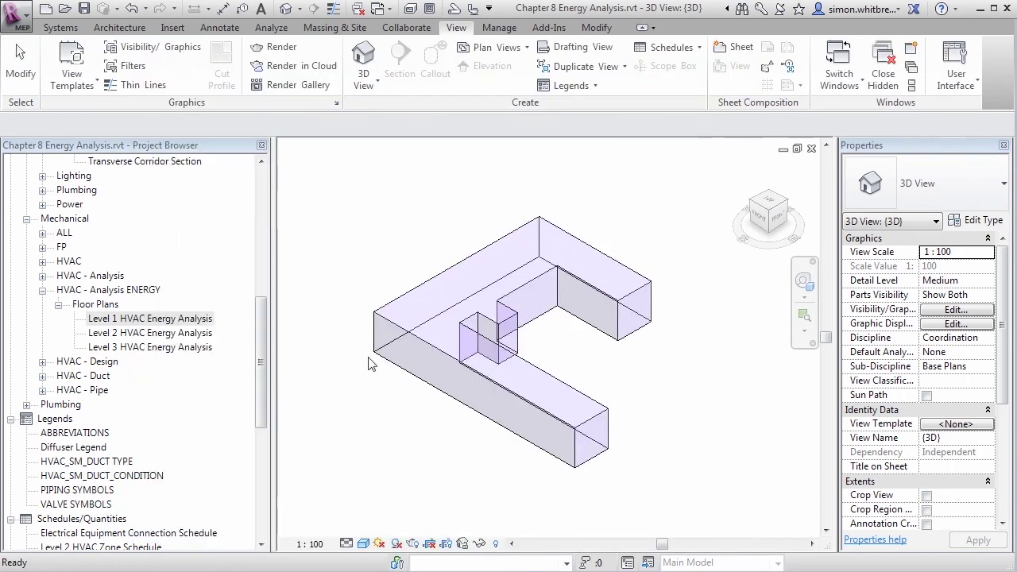
- Create mass floors at Levels 1, 2 and 3 for the L-shaped mass
left_click(416, 383)
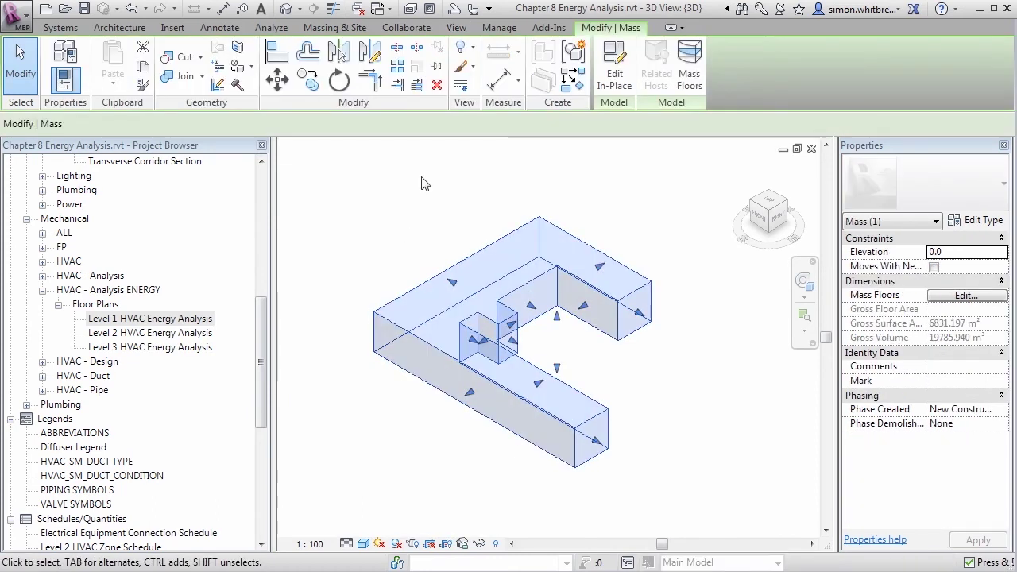
left_click(689, 73)
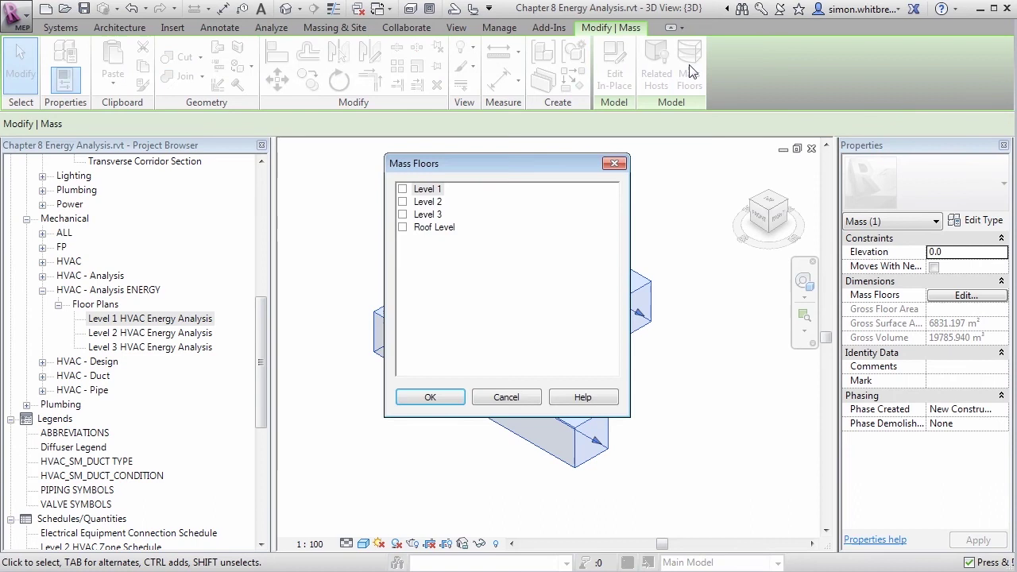
left_click(402, 189)
left_click(402, 202)
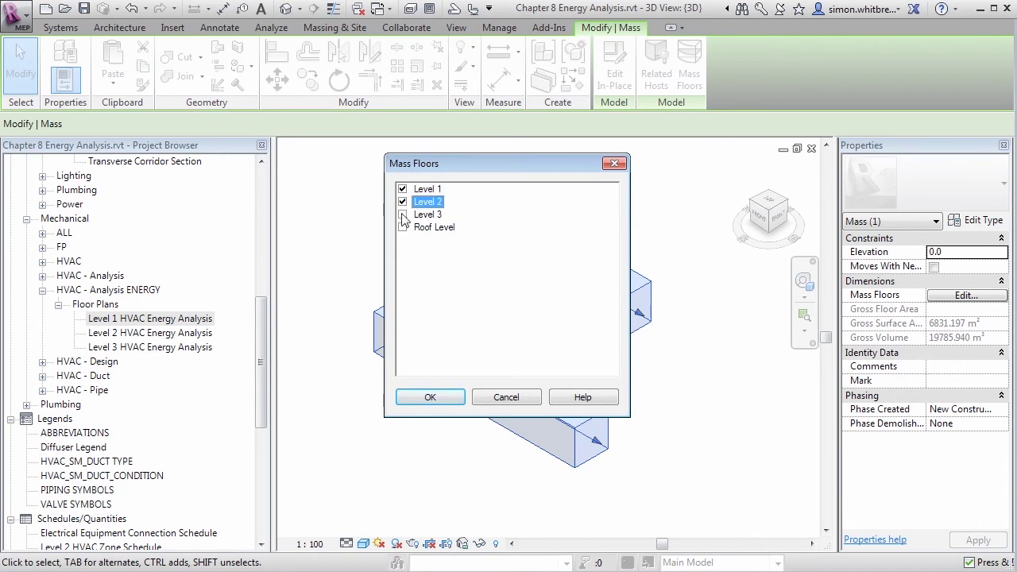
left_click(402, 214)
left_click(424, 400)
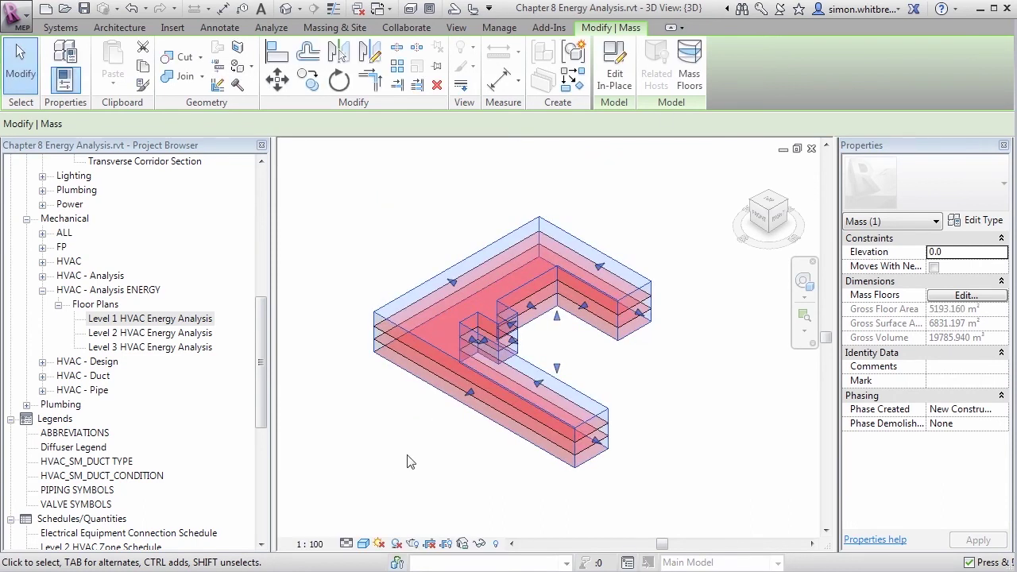
- Select a mass floor to check its area, then clear the selection
left_click(347, 367)
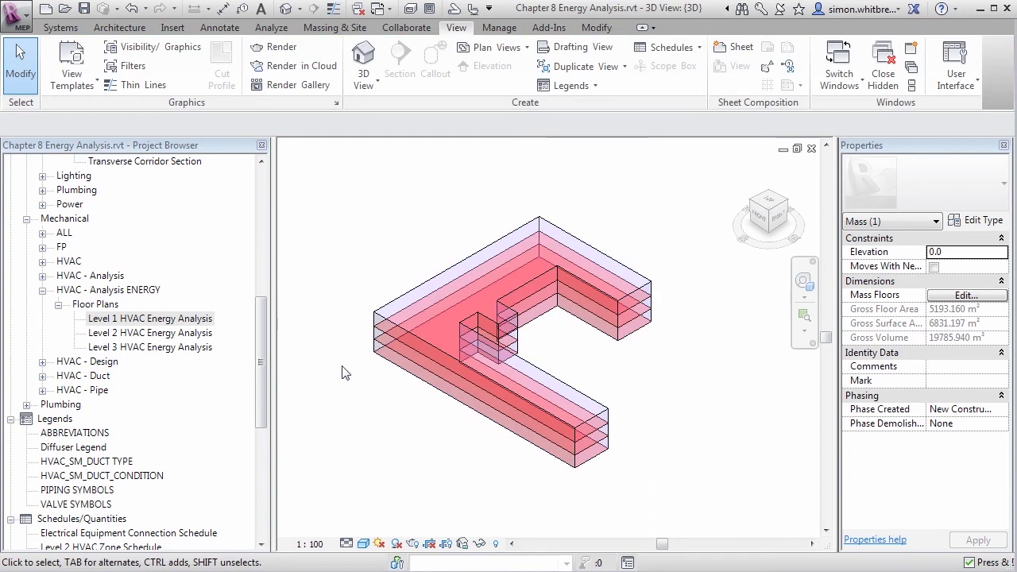
left_click(403, 355)
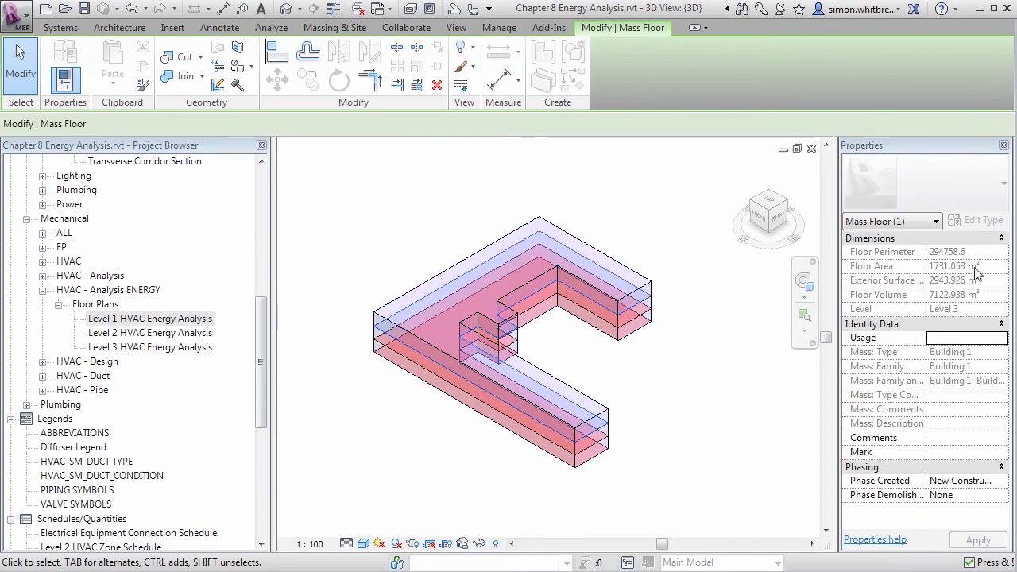
left_click(374, 456)
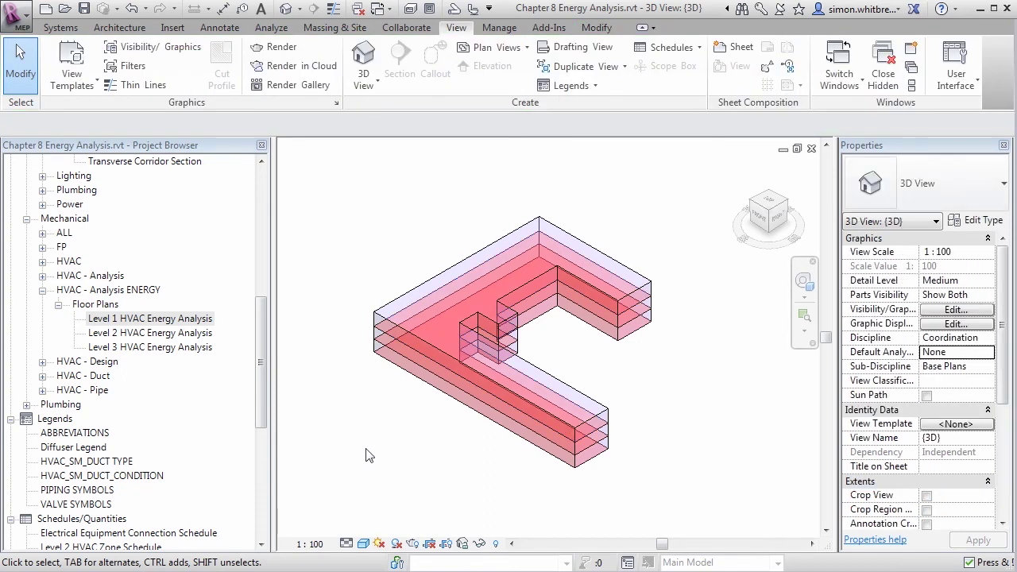
- Enable the energy model and run a simulation under the default name Chapter 8 Energy Analysis Analysis (1)
left_click(271, 29)
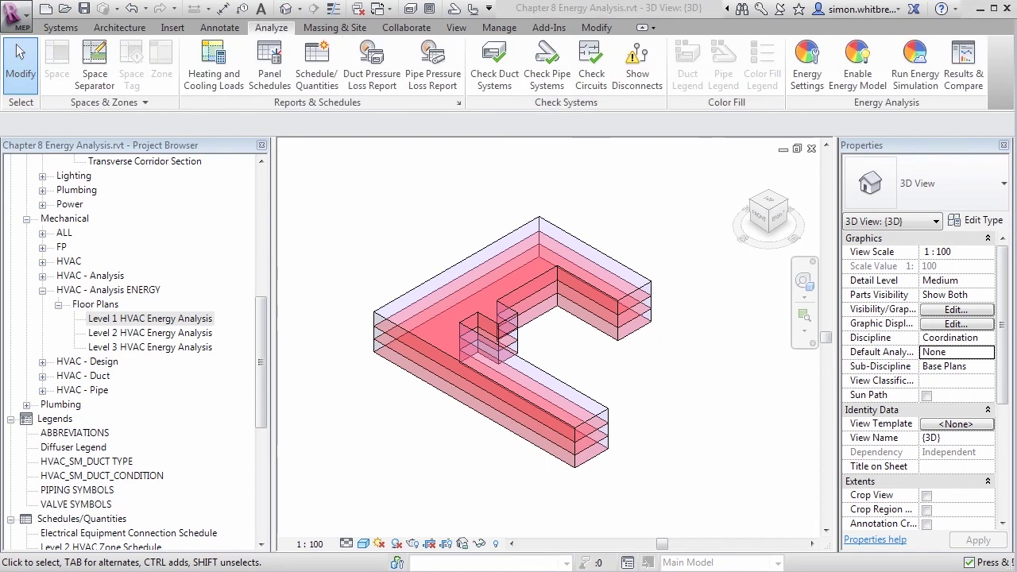
left_click(866, 81)
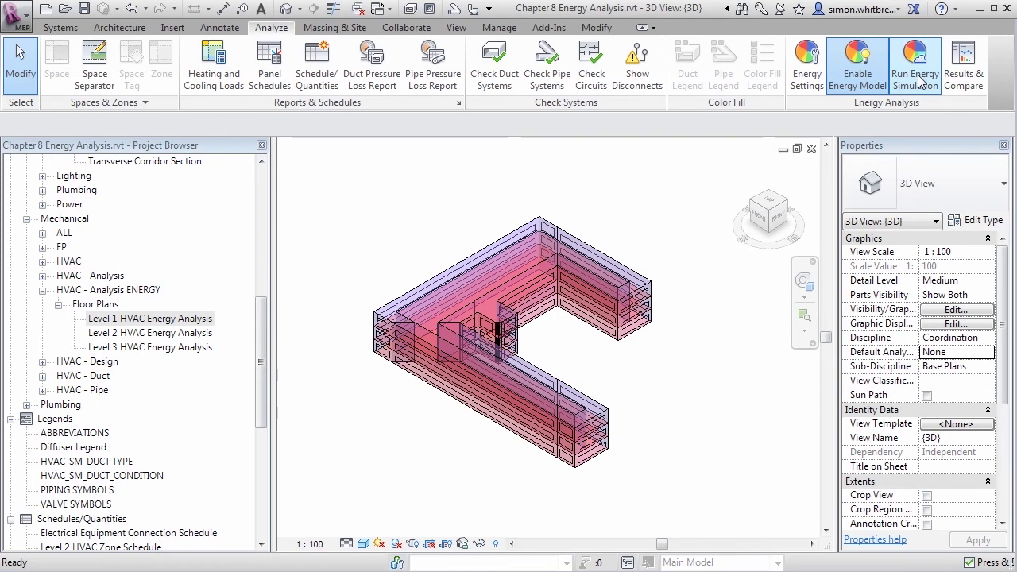
left_click(918, 80)
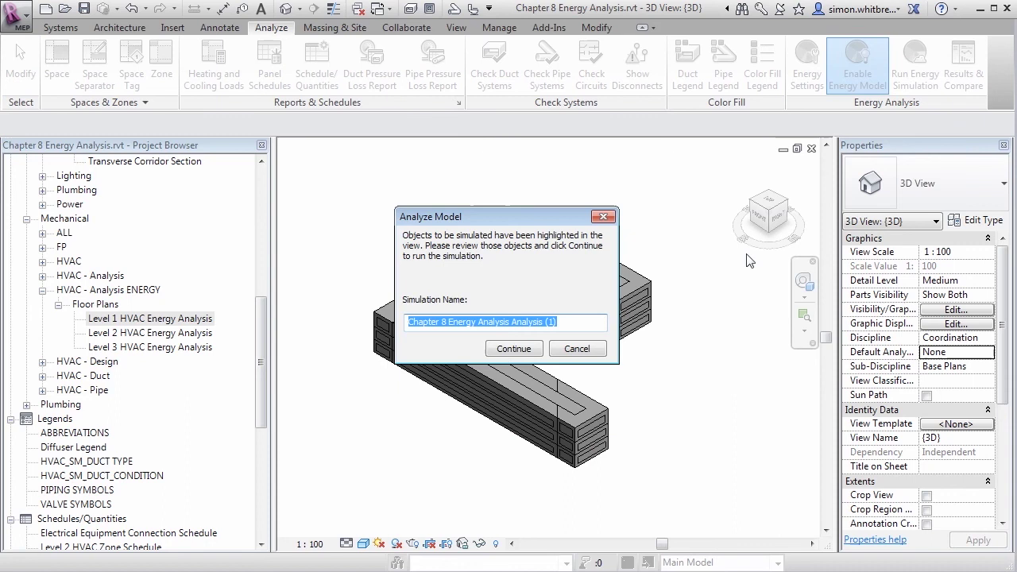
left_click(511, 350)
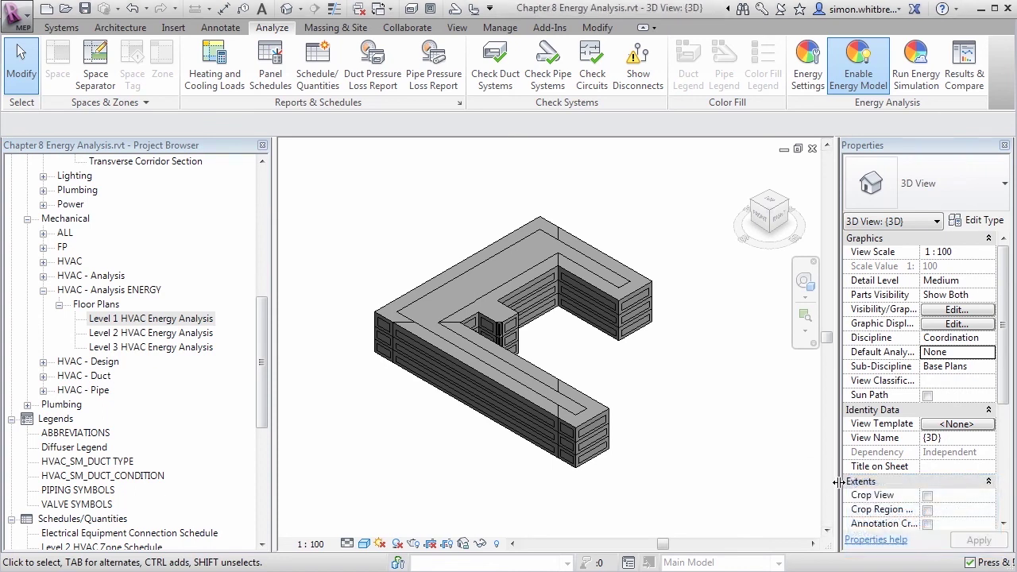
- Open Results & Compare and display the Chapter 8 Energy Analysis Analysis (1) report
left_click(962, 76)
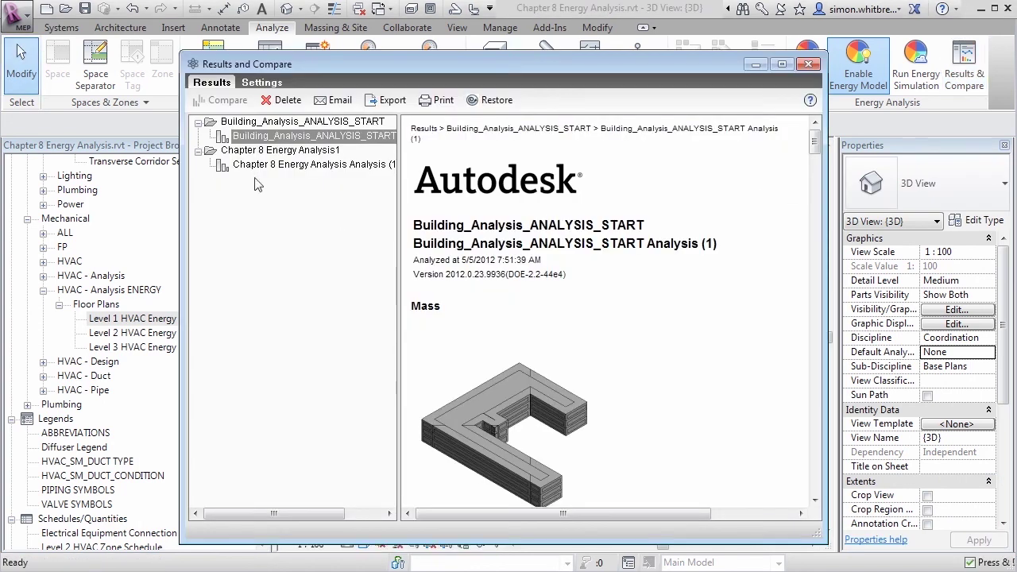
left_click(250, 166)
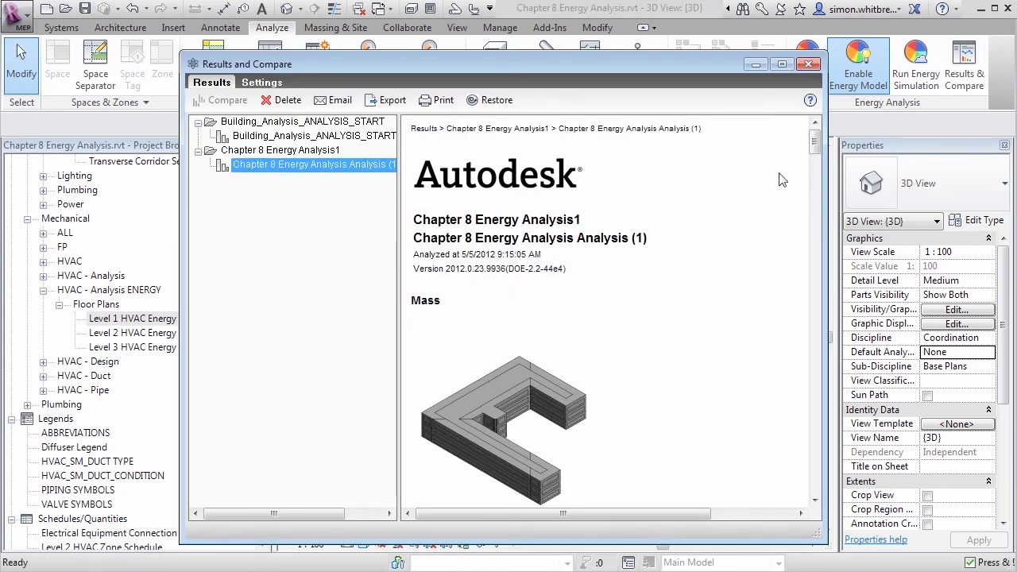